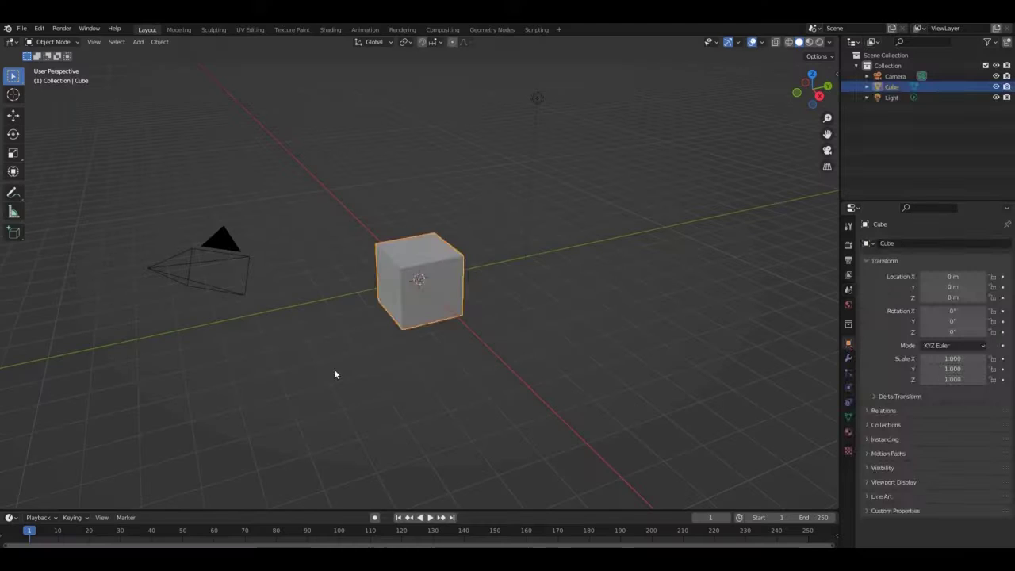
- Replace the default cube with a circle mesh extruded into a thick disc
key(Delete)
key(shift+a)
click(476, 300)
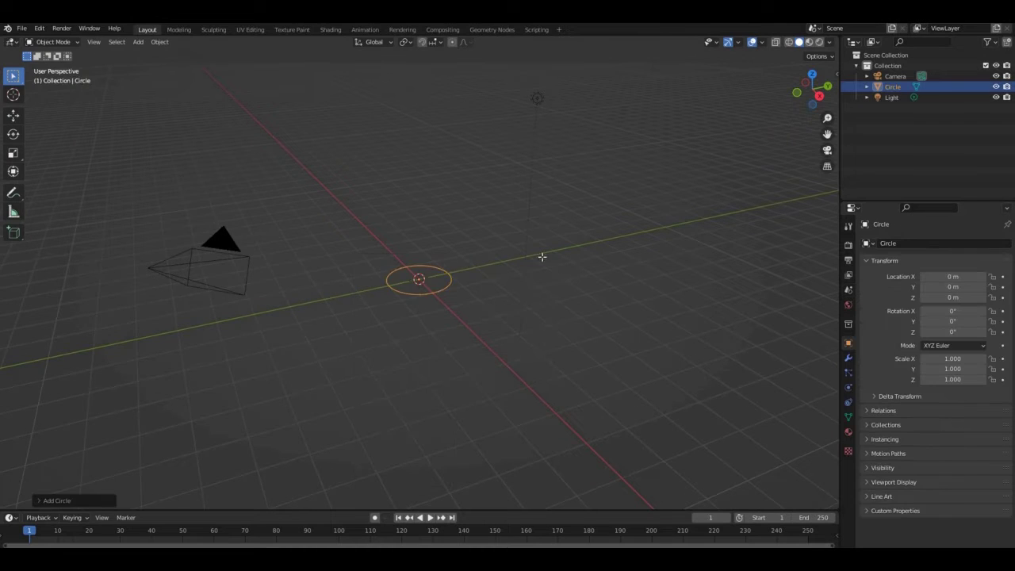
click(593, 262)
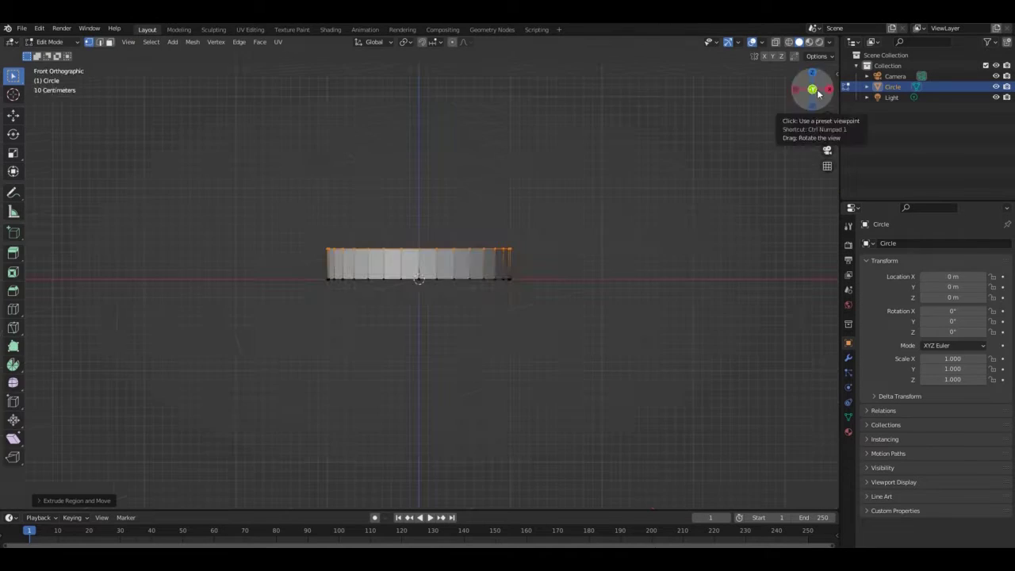
drag(809, 86, 346, 258)
- Duplicate the disc and slide the copy along X so it overlaps the original
right_click(418, 257)
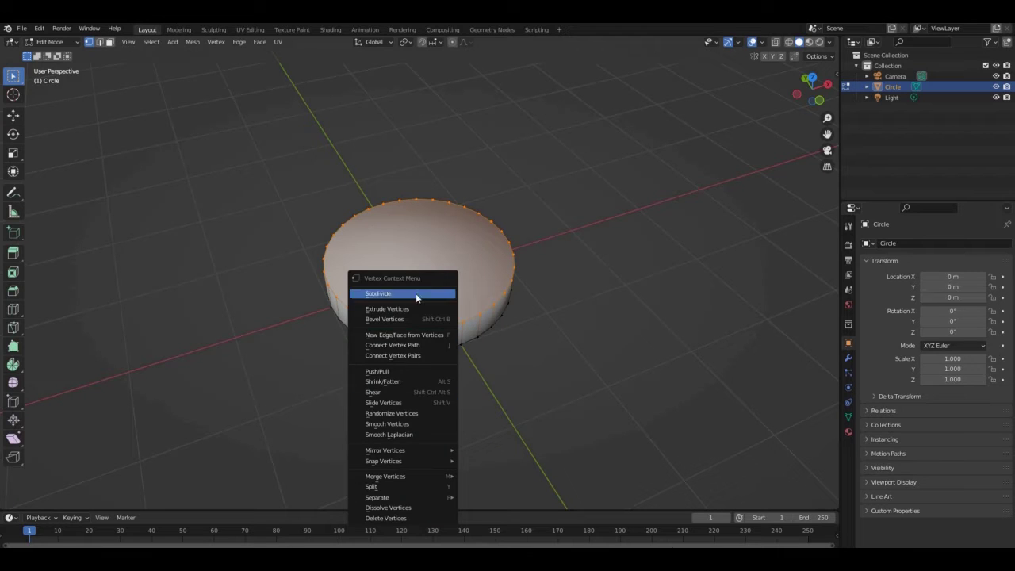
key(Escape)
key(Tab)
key(KP_1)
key(shift+d)
click(508, 252)
middle_drag(508, 253, 476, 206)
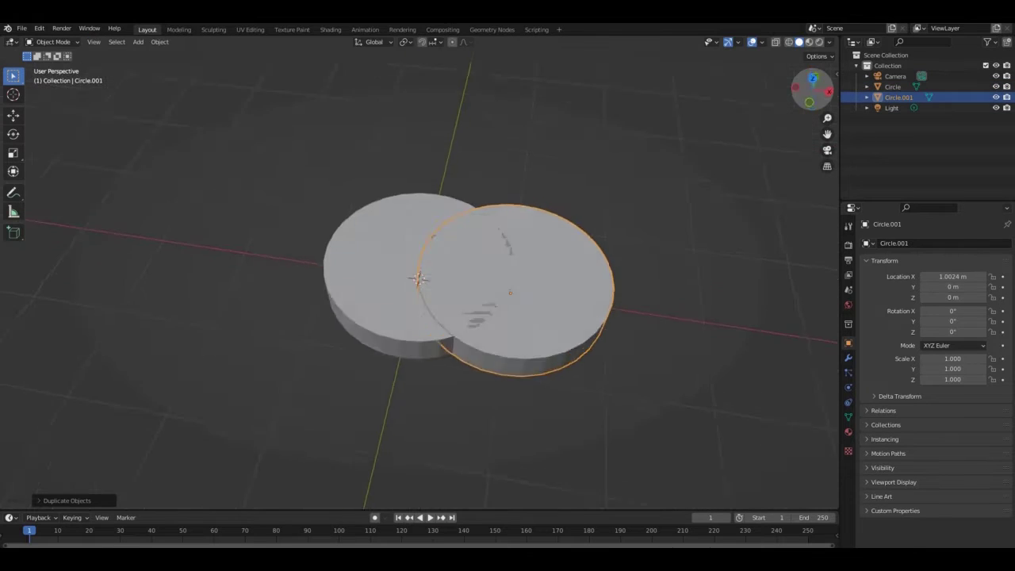
- Add a Boolean modifier to the original disc to cut it with the copy
click(848, 358)
click(936, 243)
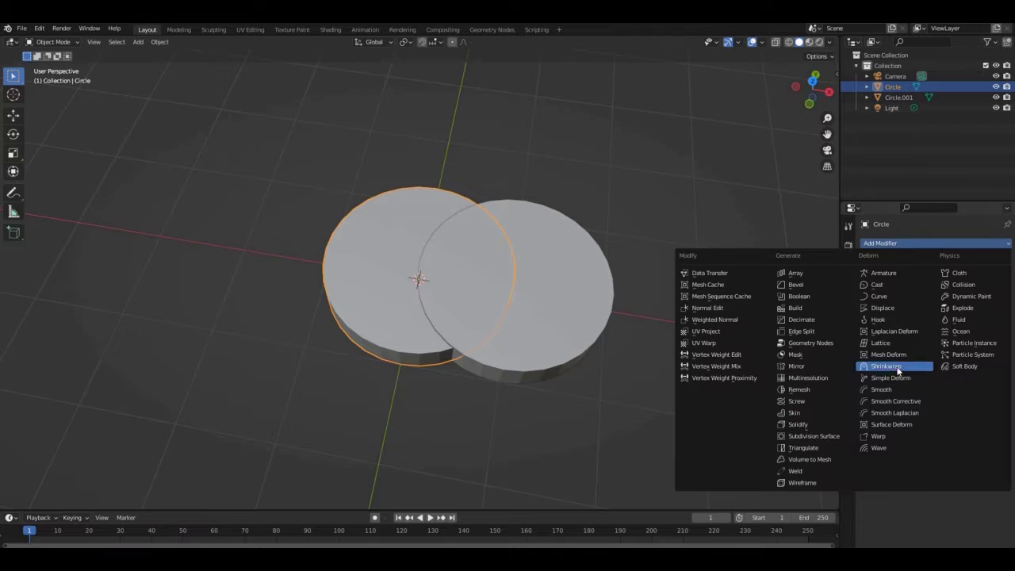
click(897, 358)
click(546, 281)
- Hide the cutter disc and extrude the cylinder's top ring into a pointed roof
key(h)
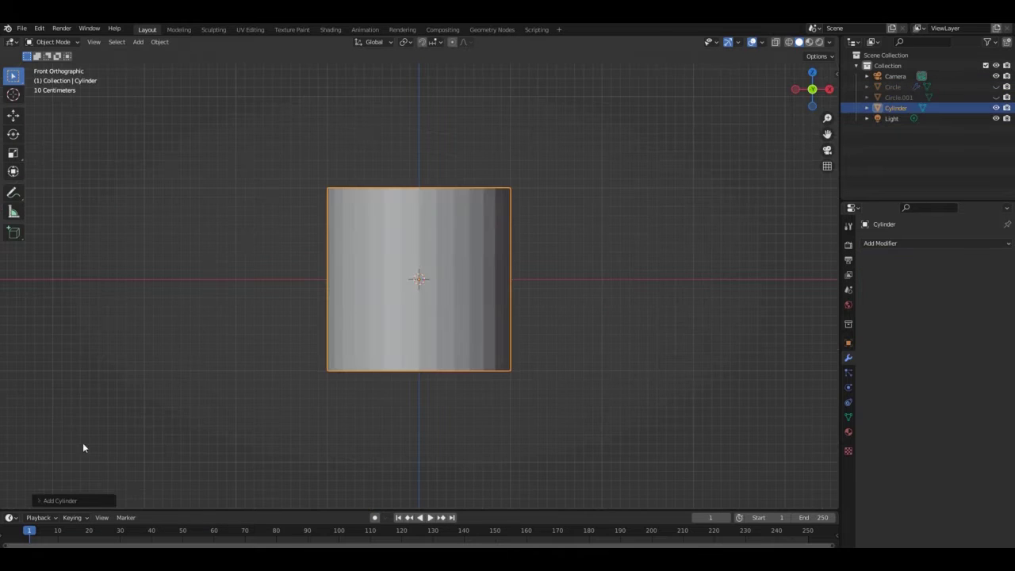
click(60, 501)
double_click(118, 373)
key(Tab)
drag(302, 159, 548, 214)
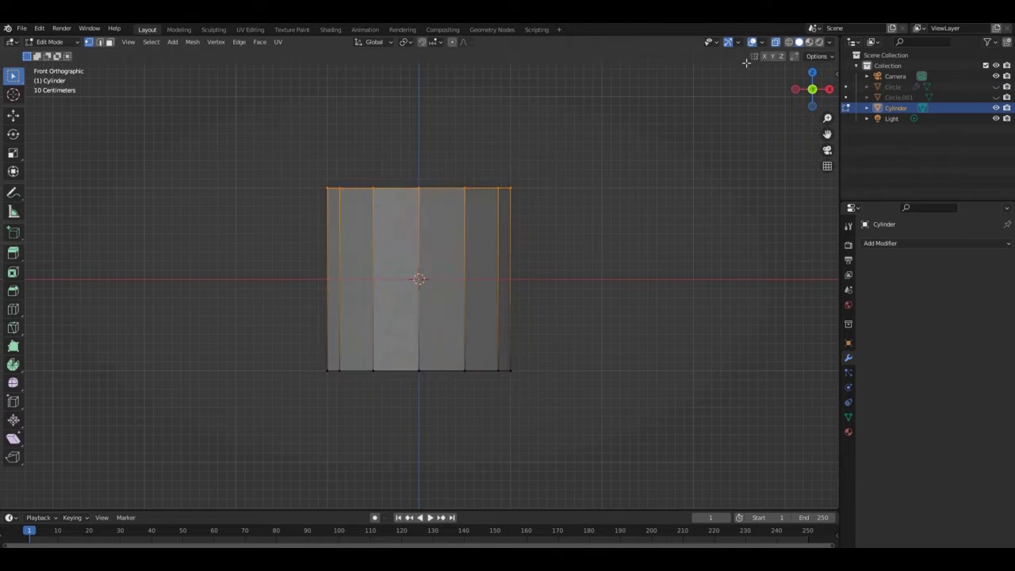
key(e)
click(611, 189)
click(441, 155)
click(419, 219)
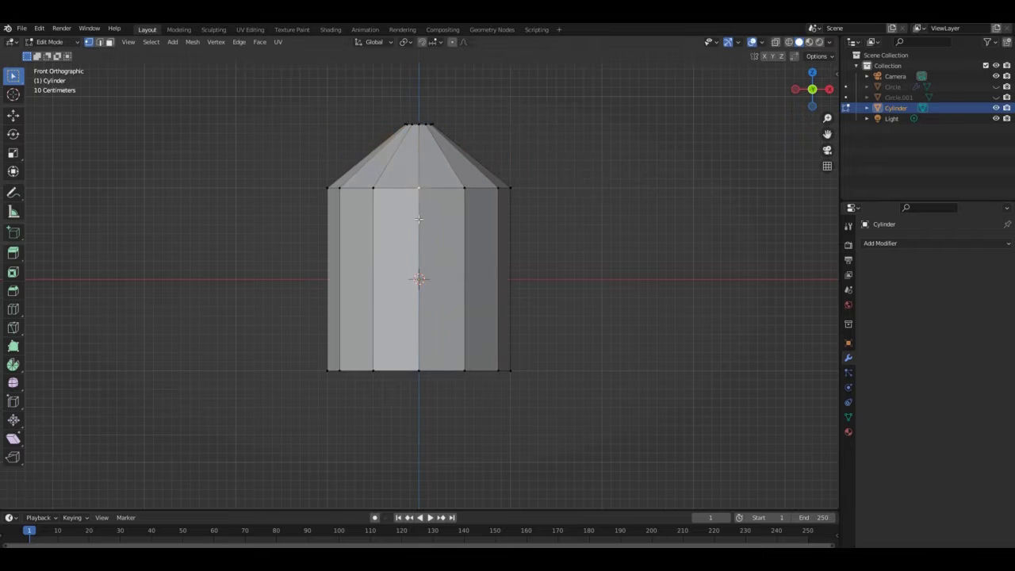
key(Tab)
- Add a Wireframe modifier to the cylinder and thicken the cage bars
click(881, 243)
click(714, 476)
middle_drag(713, 307, 555, 333)
drag(958, 277, 983, 276)
- Add a second cylinder and flatten it along Z into a base
key(KP_1)
key(shift+a)
click(682, 322)
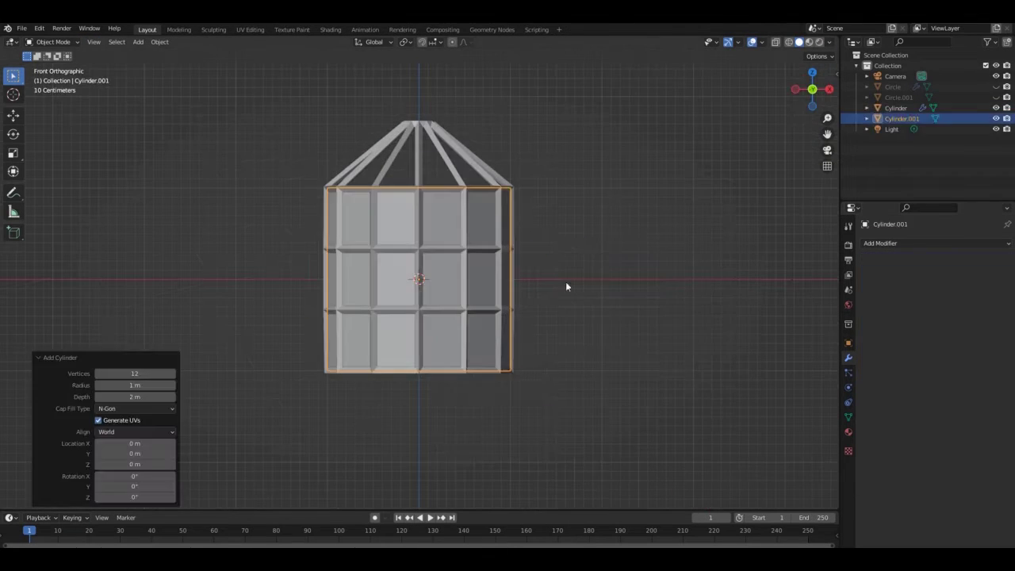
key(s)
key(z)
click(464, 272)
click(415, 319)
middle_drag(416, 319, 476, 334)
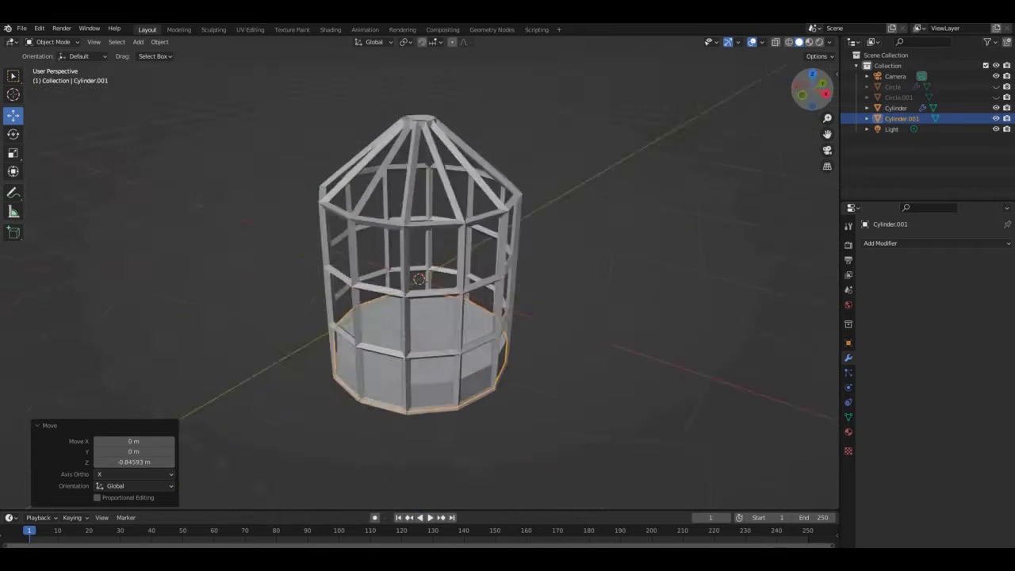
key(s)
key(z)
click(419, 317)
- Lower the flat base down to the bottom of the cage
key(KP_1)
key(g)
key(z)
click(419, 317)
key(alt+a)
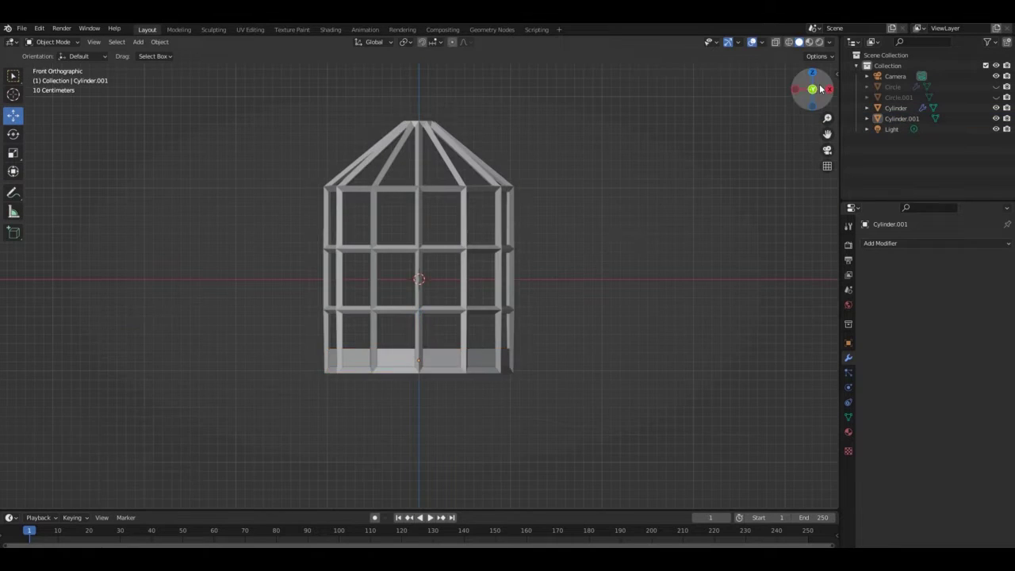
middle_drag(419, 318, 476, 302)
key(KP_1)
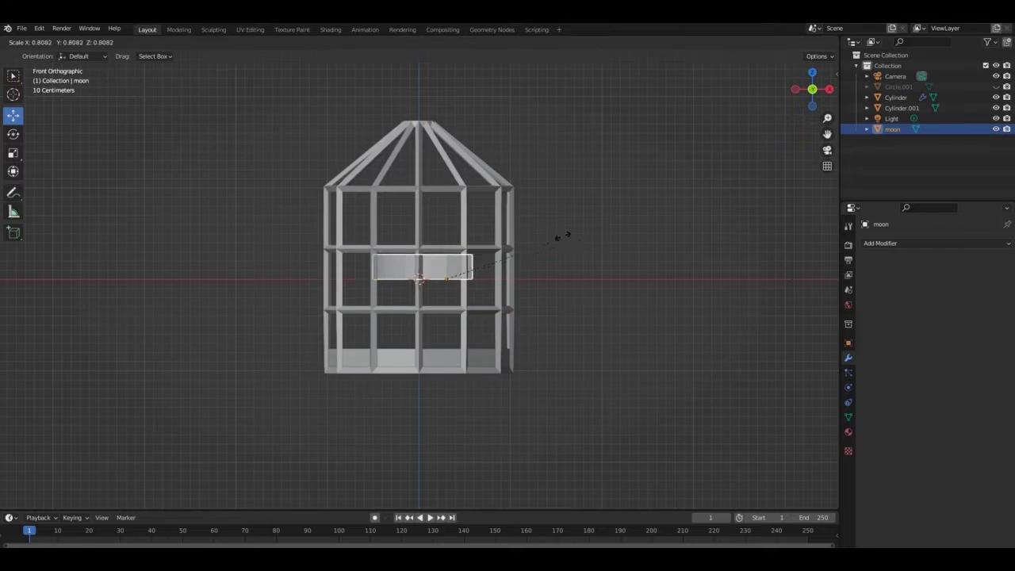
- Shrink the moon to fit the cage and tilt it 32.5 degrees on X
key(s)
click(587, 230)
mouse_move(587, 230)
middle_down()
mouse_move(608, 230)
mouse_move(614, 217)
middle_up()
key(KP_3)
key(r)
key(x)
click(464, 244)
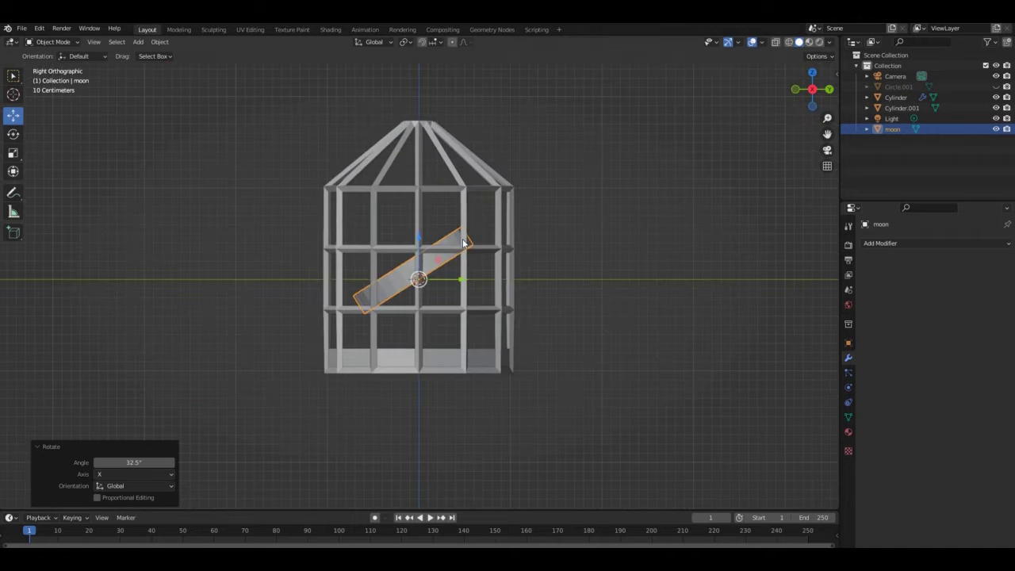
middle_drag(757, 141, 714, 159)
key(alt+a)
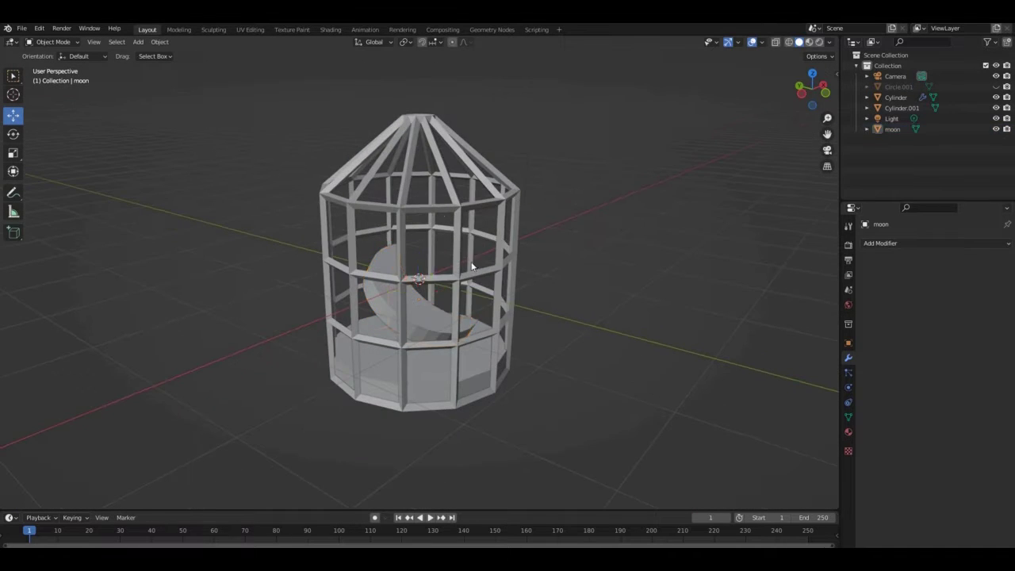
click(505, 238)
- Add a ground plane with an Ocean modifier, tuning Size, Spatial Size and wave Scale into hills
key(shift+a)
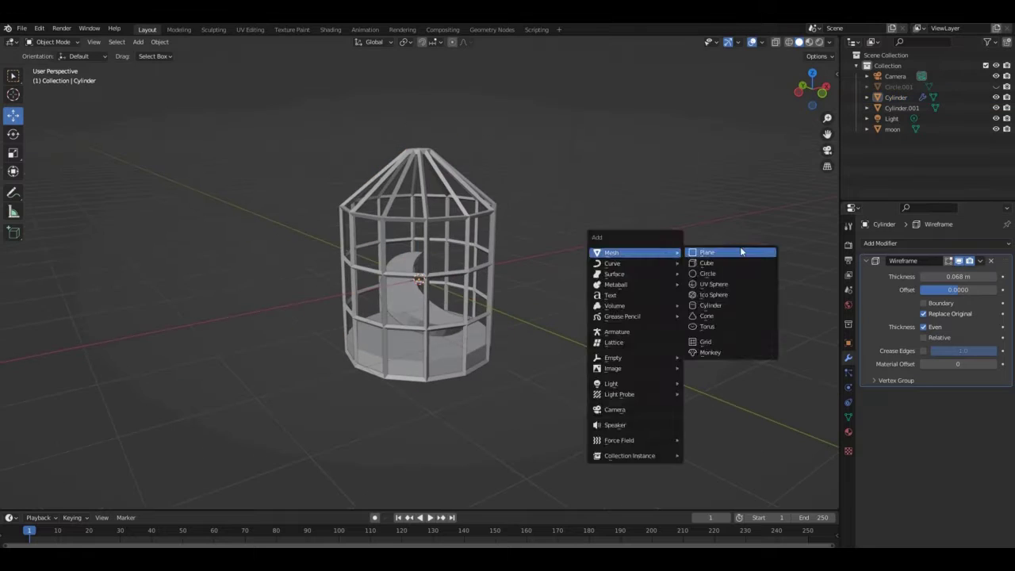
click(707, 252)
click(936, 243)
click(966, 336)
drag(923, 355, 873, 356)
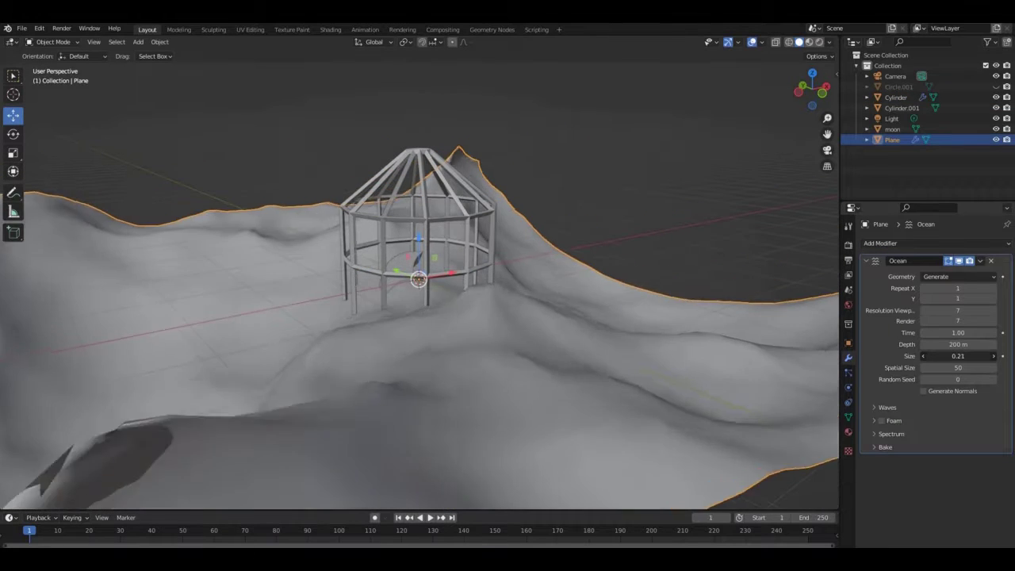
drag(958, 368, 983, 367)
click(887, 407)
drag(958, 424, 954, 423)
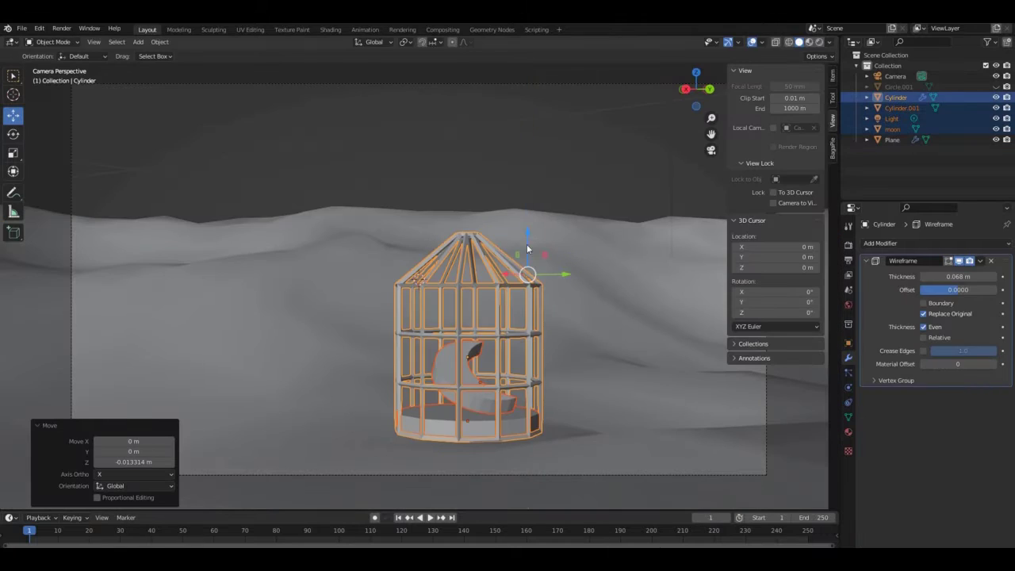
drag(528, 250, 524, 258)
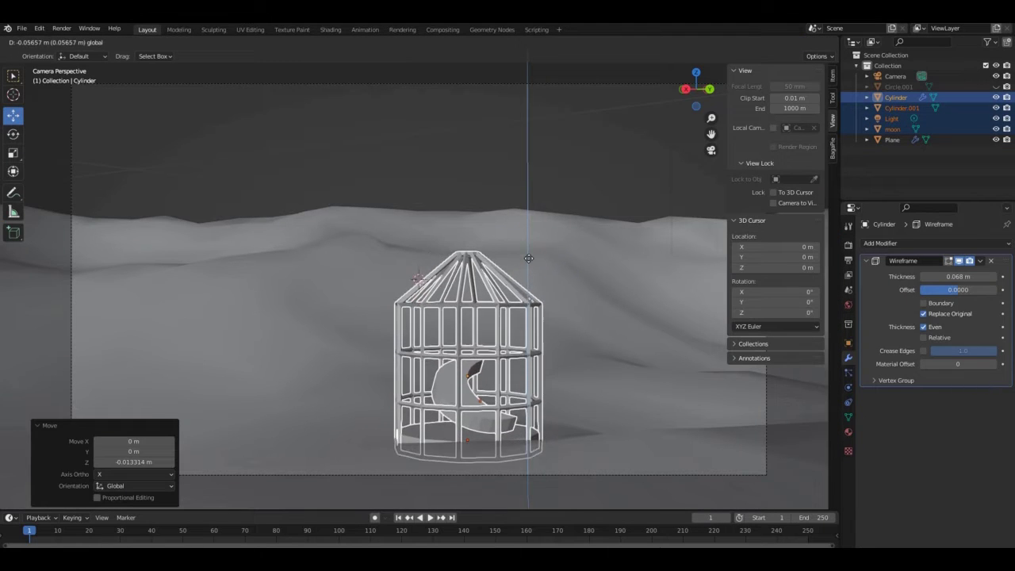
- Tilt the cage slightly on Y and set its height on the hills
key(r)
key(y)
key(Escape)
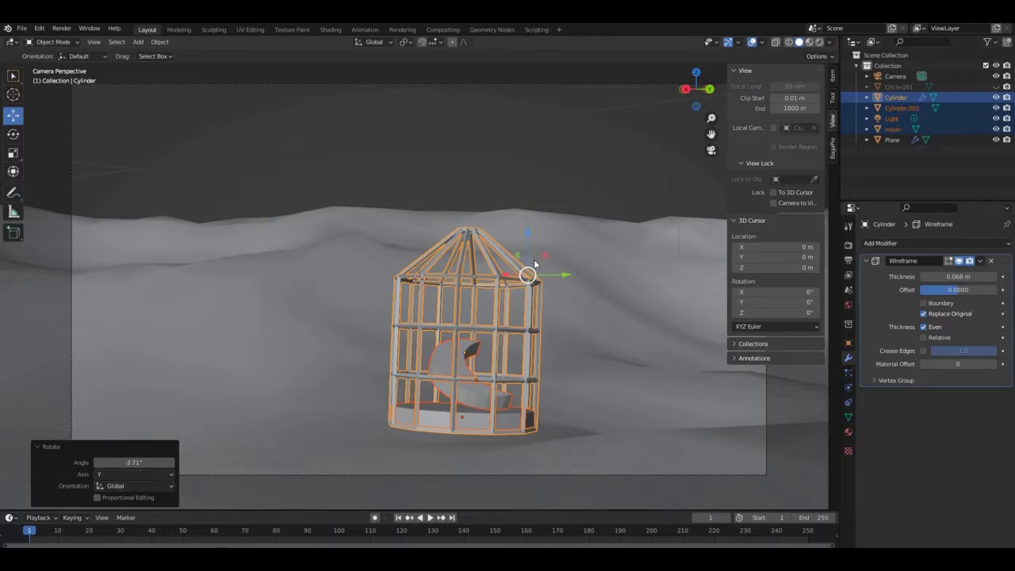
drag(534, 259, 534, 263)
key(r)
key(y)
key(z)
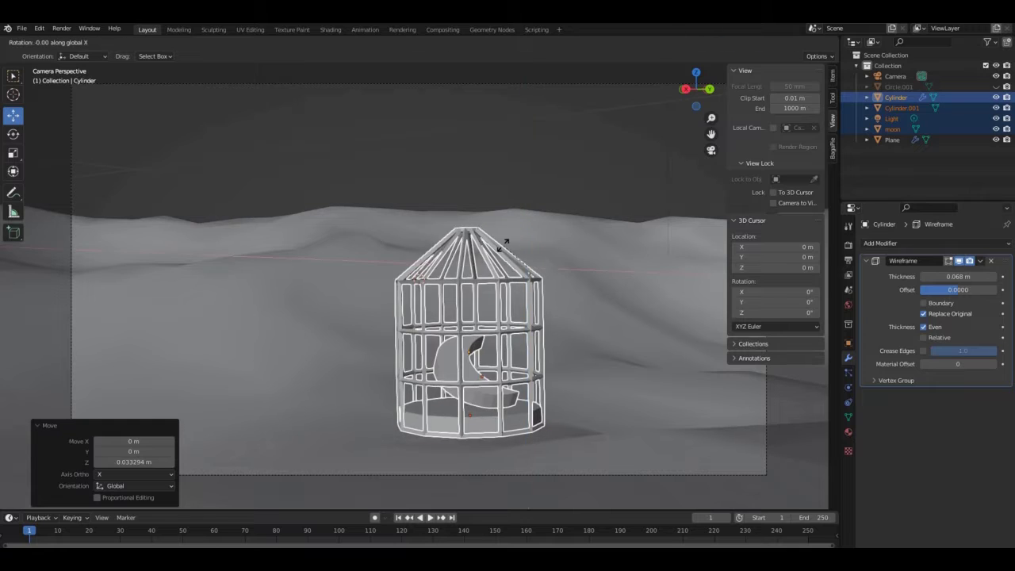
click(535, 230)
key(g)
key(z)
key(Escape)
click(594, 134)
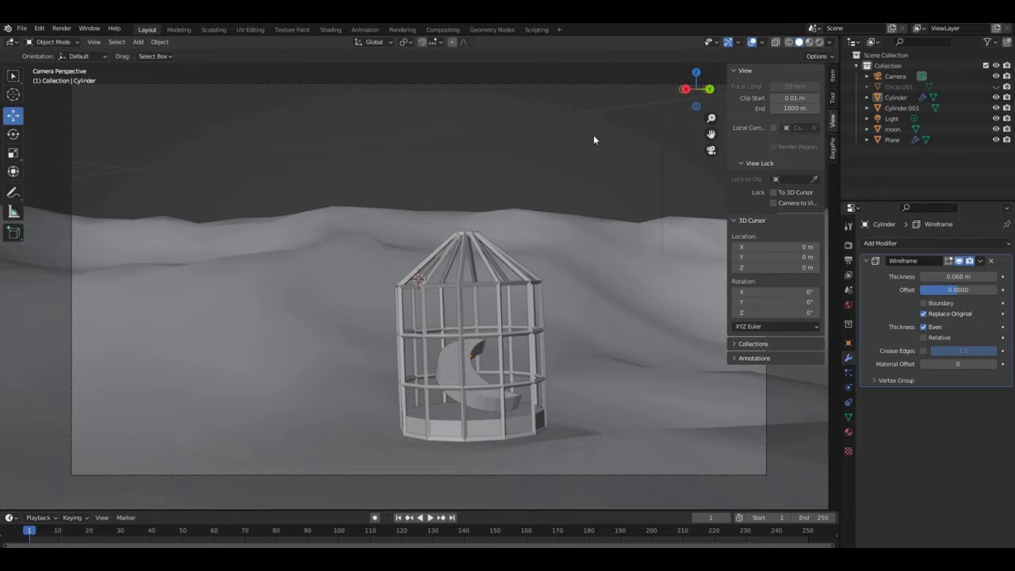
- Rename the plane to 'land' and the birdcage cylinder to 'cage' in the Outliner
key(shift+a)
key(KP_1)
key(shift+a)
double_click(892, 139)
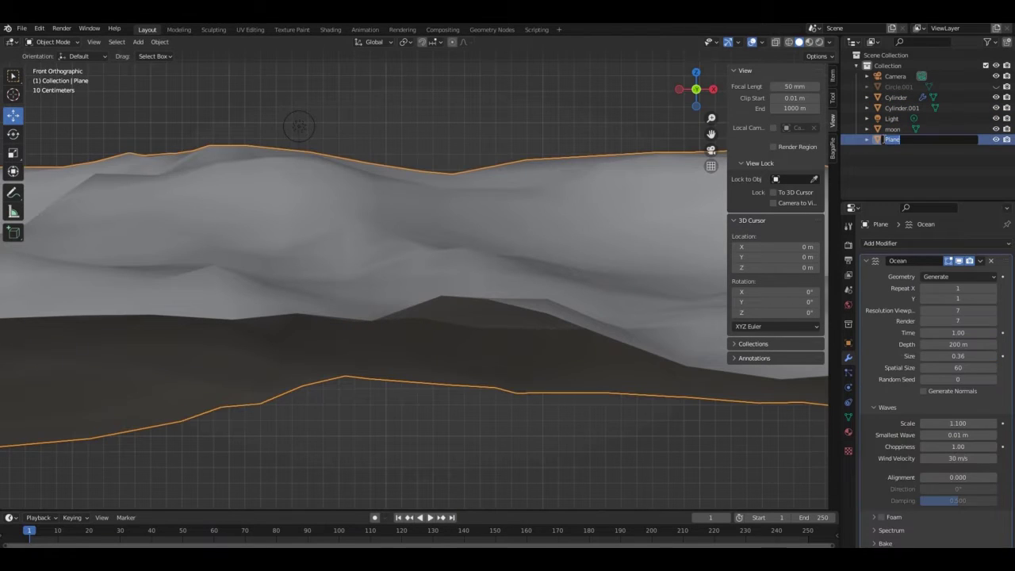
click(895, 96)
text(cage)
click(892, 118)
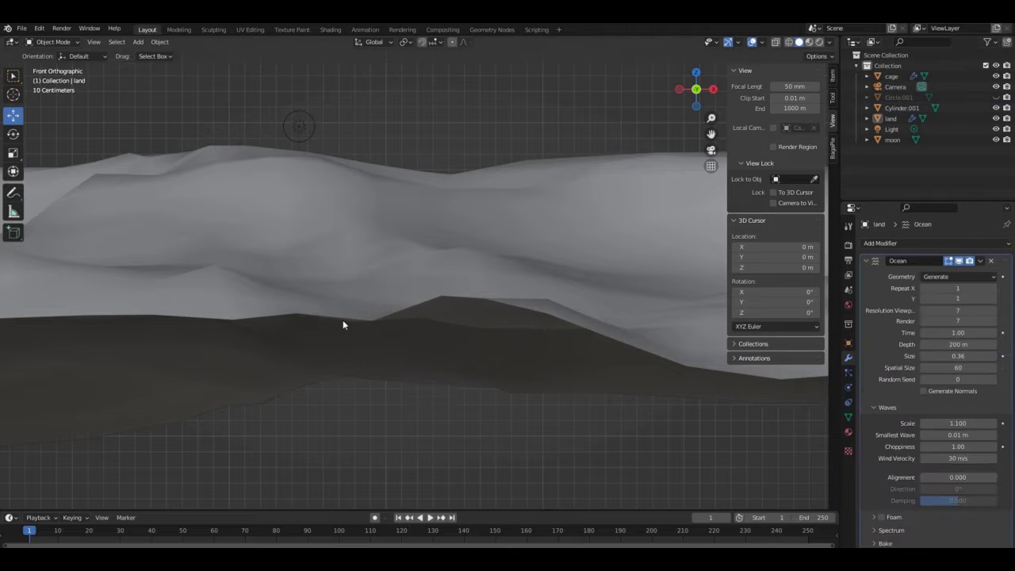
- Add a circle mesh and set its vertex count to 10
key(shift+a)
click(395, 347)
double_click(134, 386)
- Position the 10-vertex circle and scale alternate points to form a star, raised above the land
text(10)
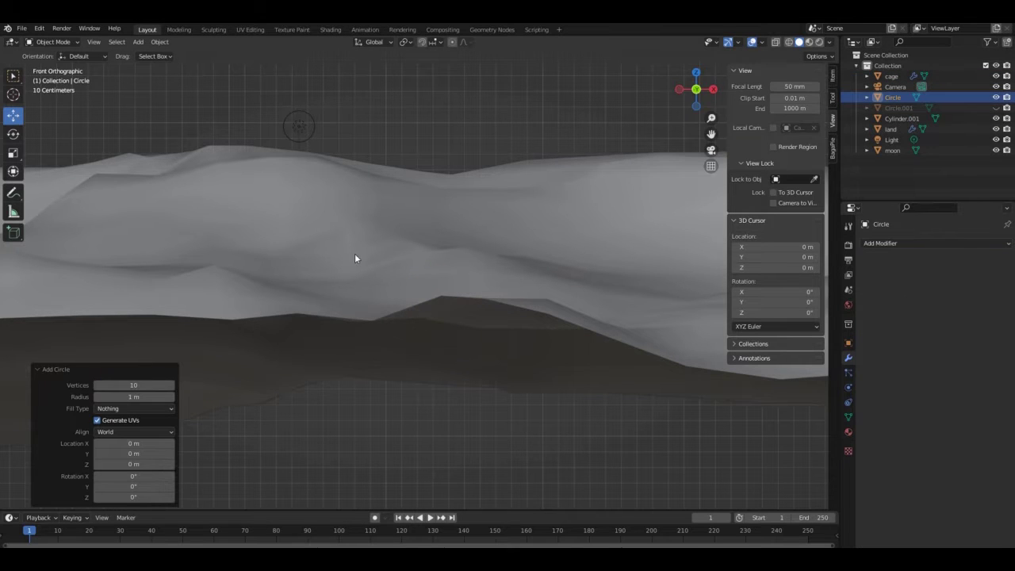
text(g)
click(355, 238)
scroll(355, 238, down, 3)
drag(696, 89, 704, 96)
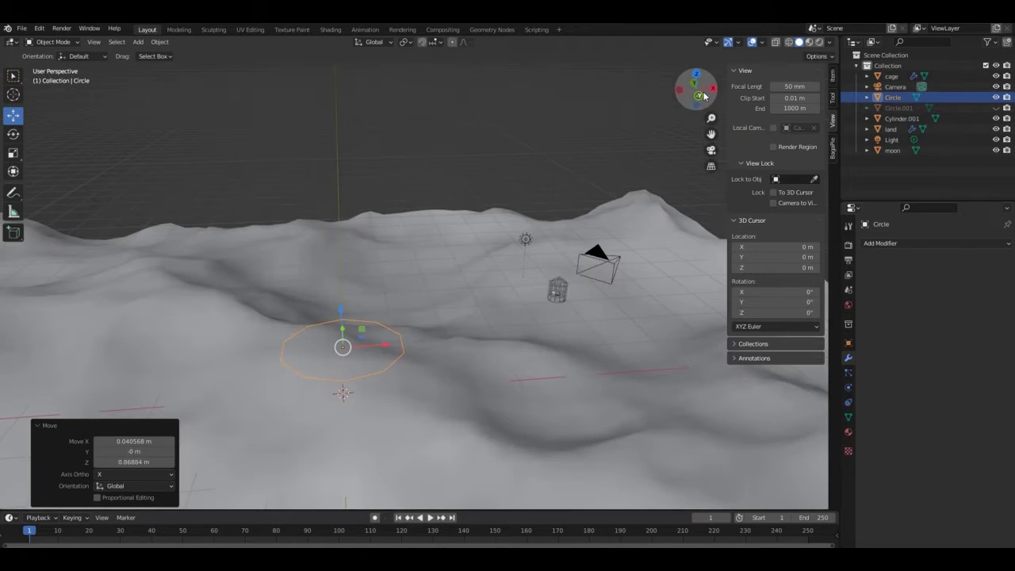
key(Tab)
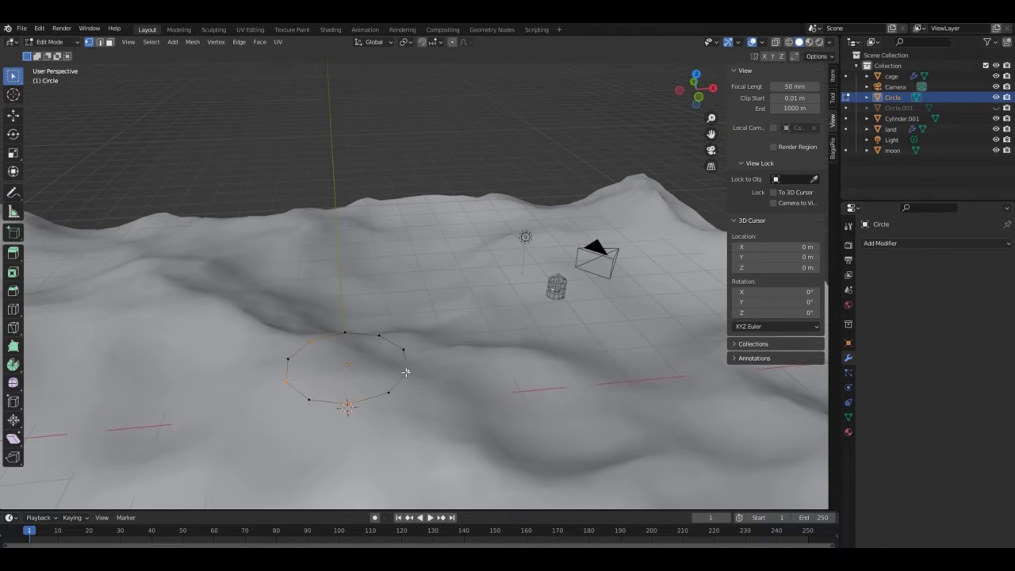
click(401, 282)
key(Tab)
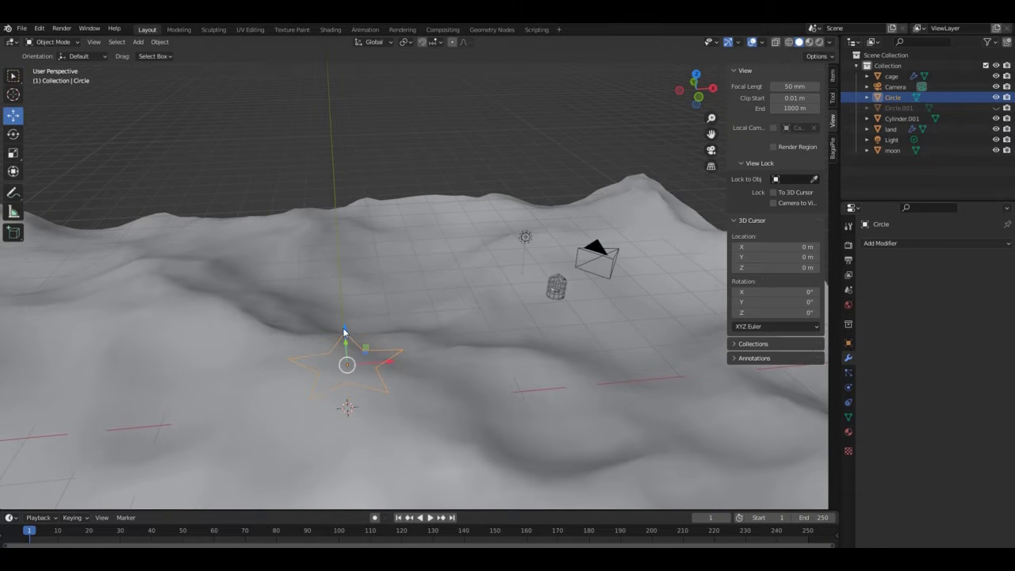
drag(342, 327, 403, 181)
drag(696, 88, 698, 106)
- Extrude the star for thickness, checking it with the land hidden, then view through the camera
key(Tab)
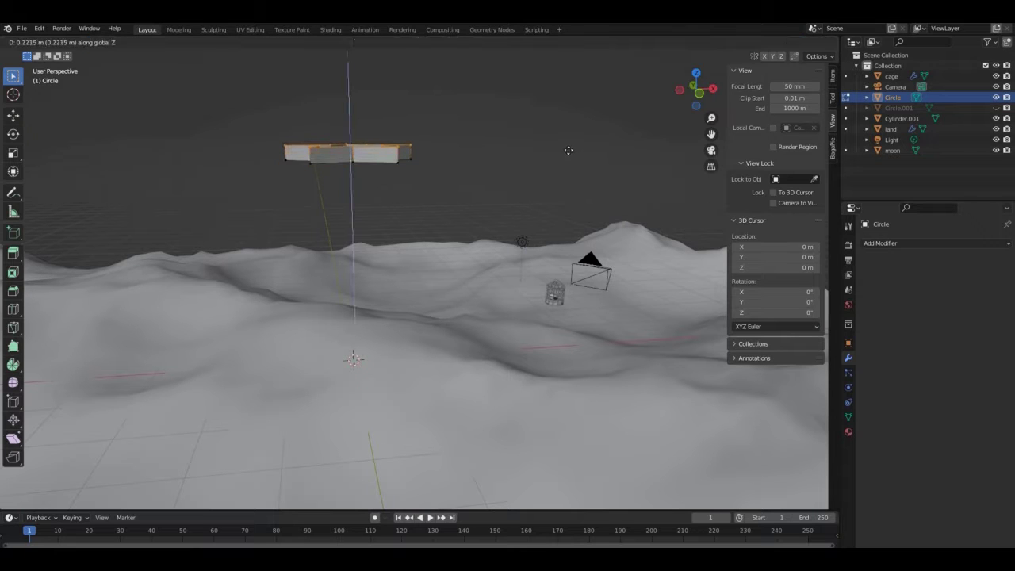
click(568, 150)
mouse_move(695, 89)
mouse_down()
mouse_move(698, 103)
mouse_move(696, 77)
mouse_up()
key(Tab)
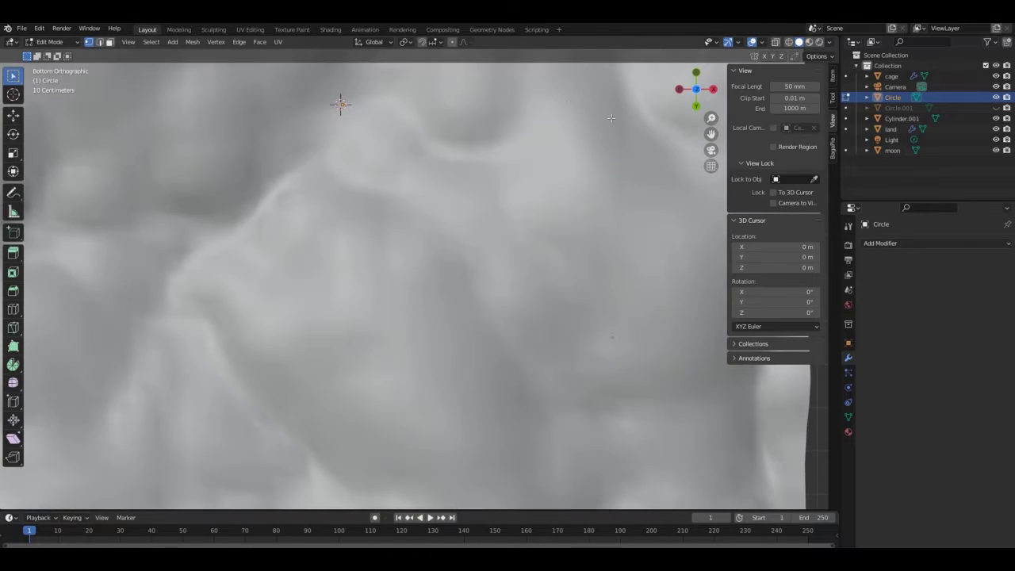
key(h)
middle_drag(521, 124, 465, 219)
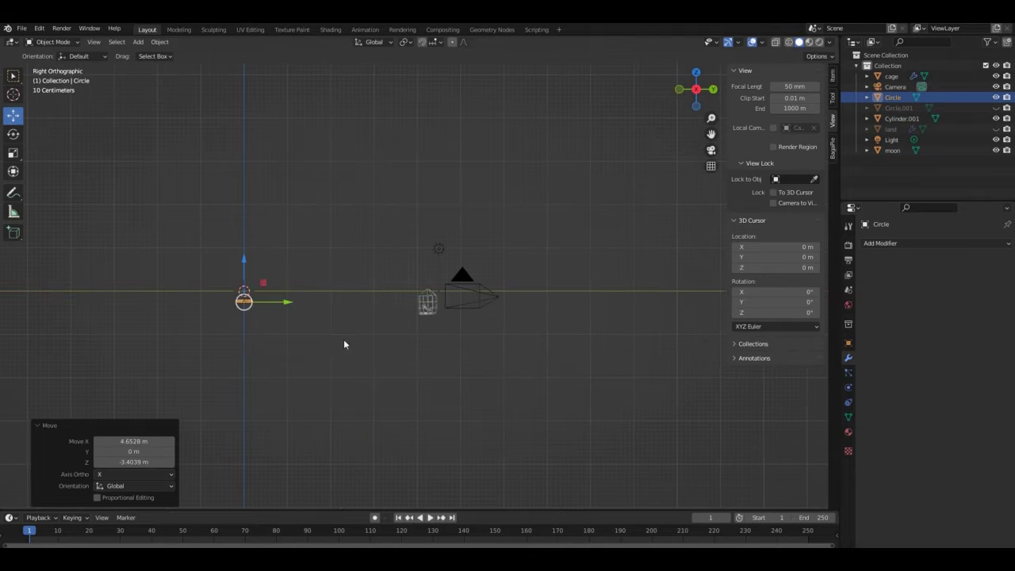
key(alt+h)
key(KP_0)
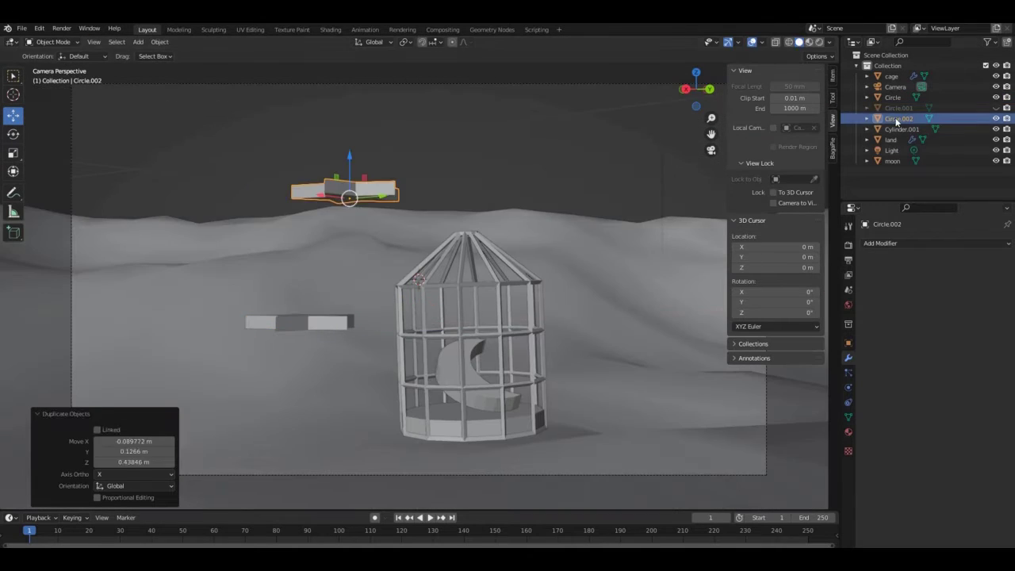
- Rename the object 'star' and tilt it around the X axis
double_click(898, 119)
text(star origin)
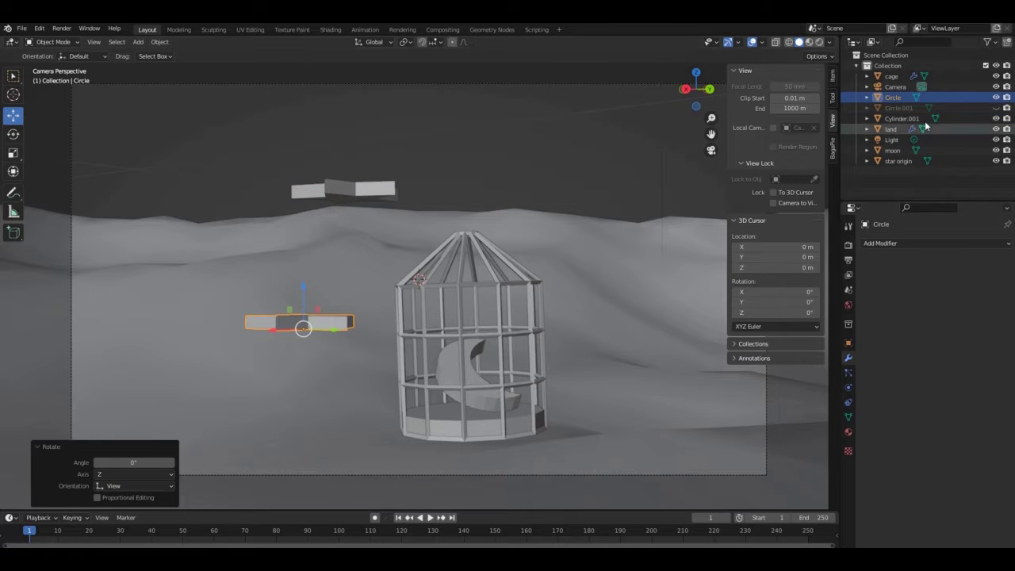
key(Return)
key(x)
text(star)
click(352, 308)
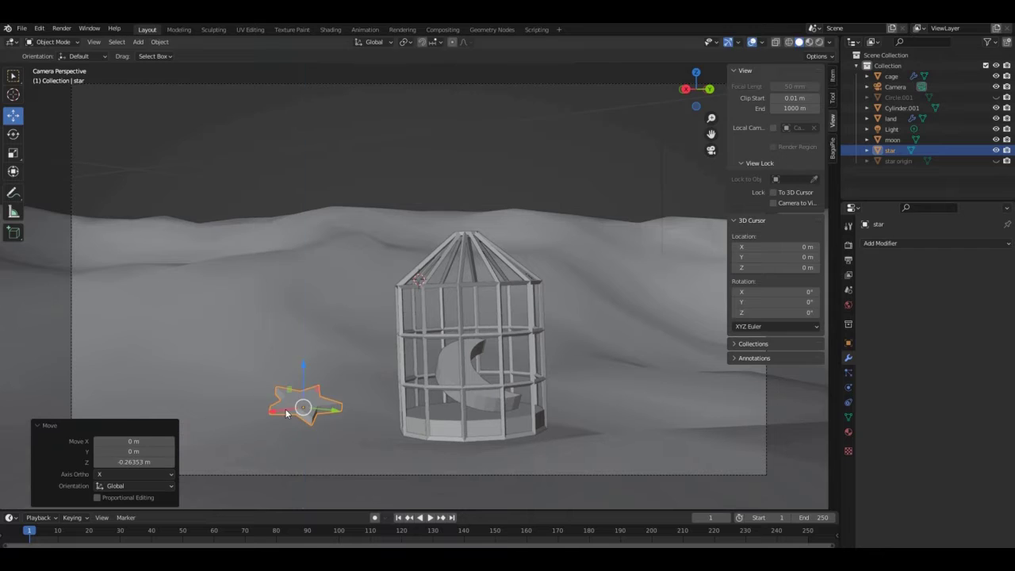
- Duplicate the star several times and scatter the copies across the hills and sky
key(shift+d)
right_click(274, 399)
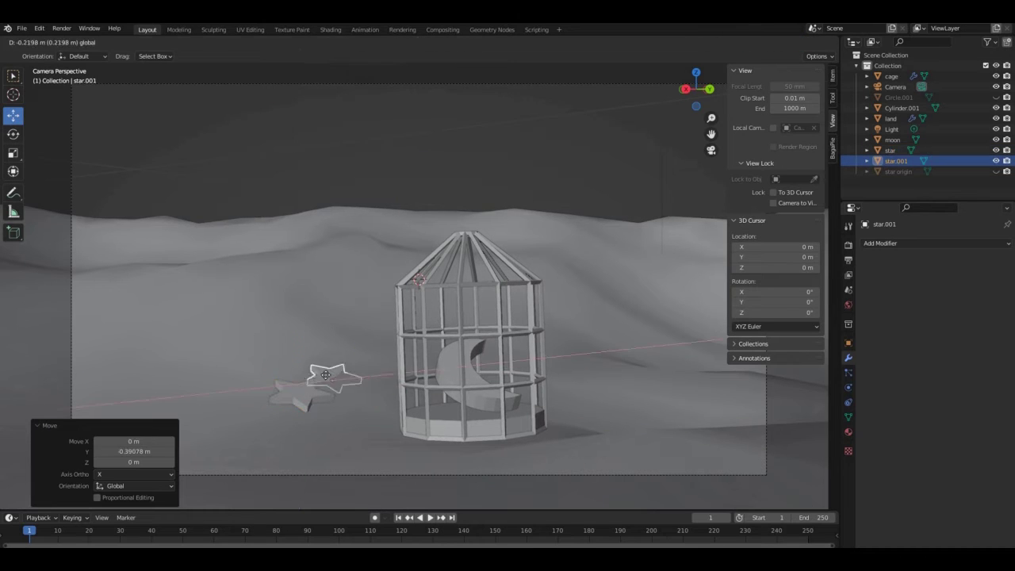
click(345, 320)
key(shift+d)
right_click(376, 114)
key(g)
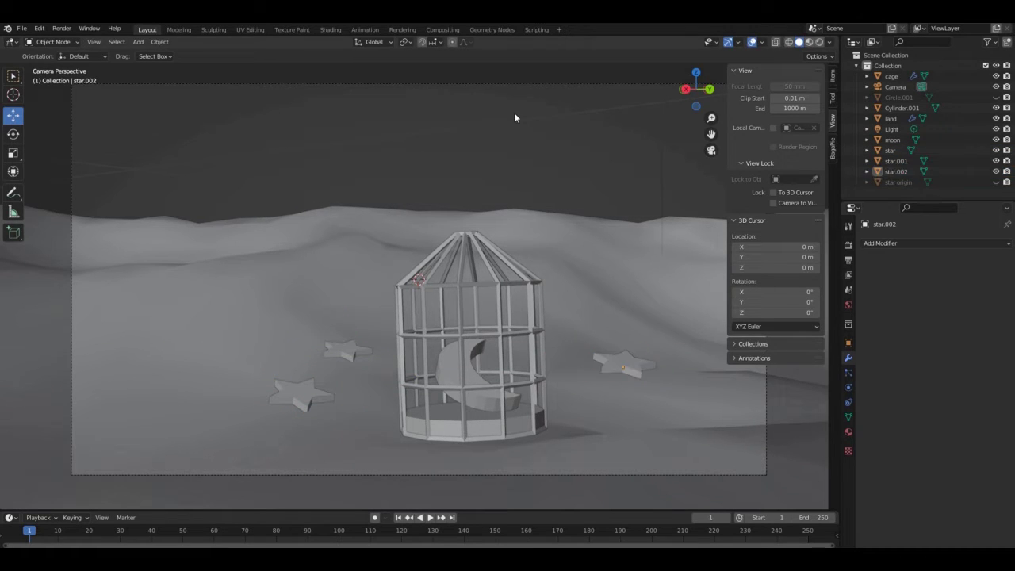
key(shift+d)
right_click(621, 334)
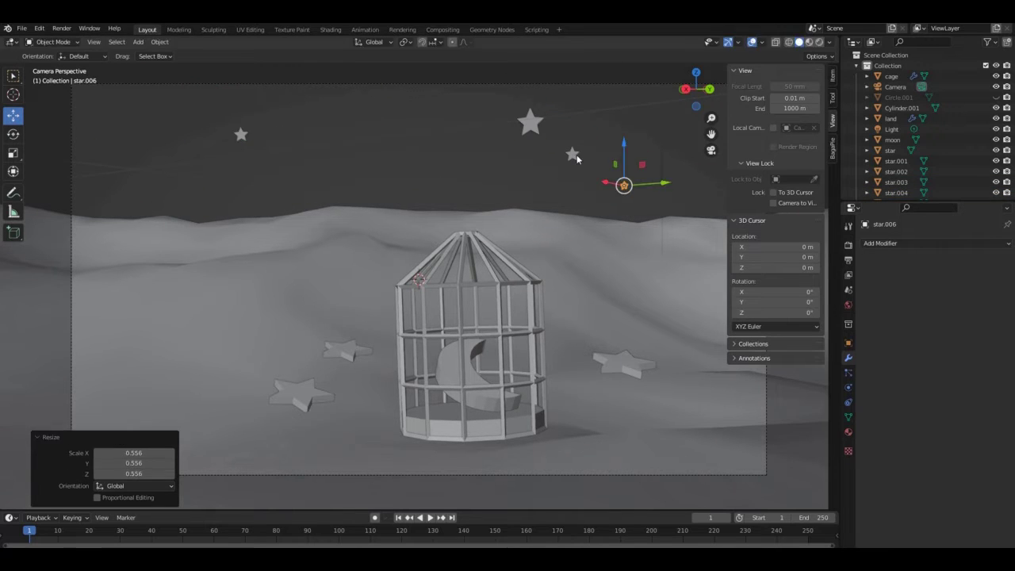
click(429, 108)
- In front view, add a plane and narrow it into a thin strip with loop cuts
key(KP_1)
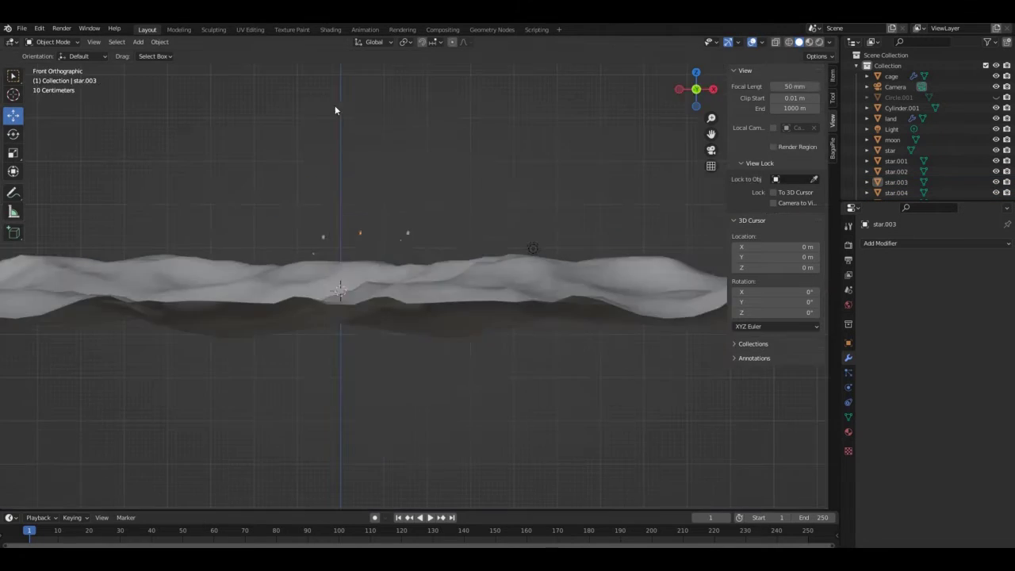
key(shift+a)
click(448, 171)
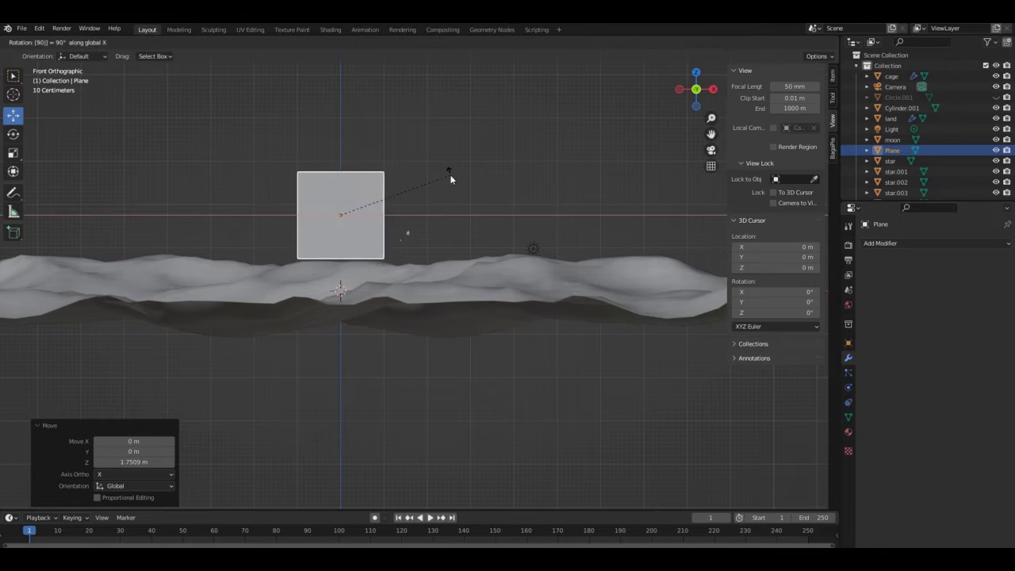
key(Escape)
key(Tab)
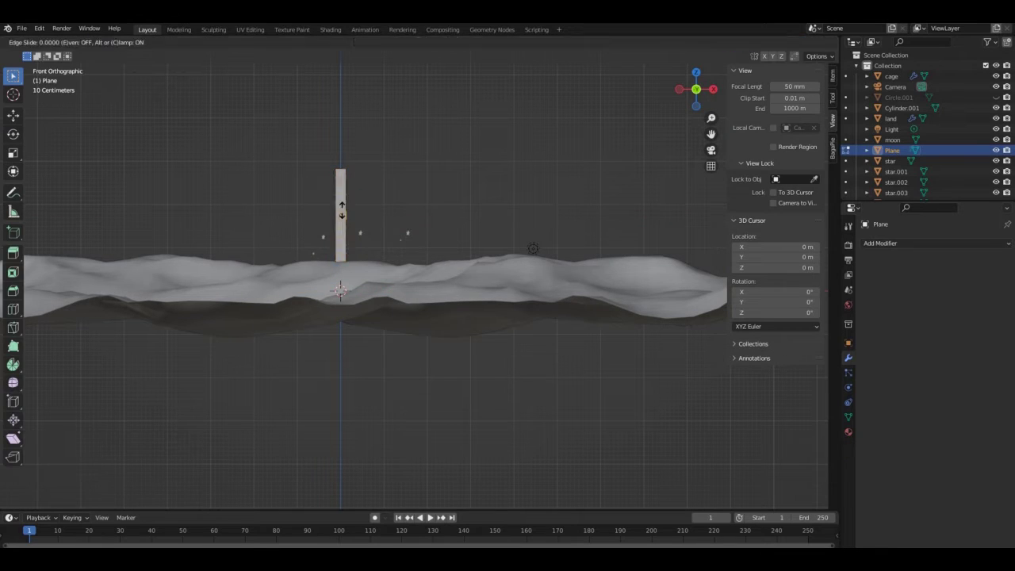
click(342, 210)
- Taper the strip's top edge and bend it into a curved grass blade
key(2)
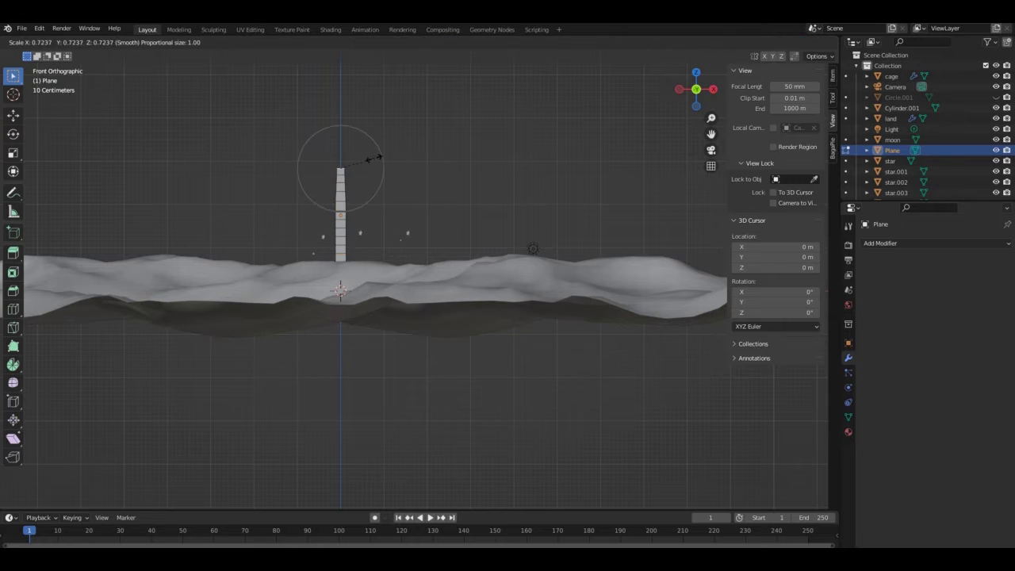
click(378, 158)
key(KP_3)
key(g)
click(393, 215)
key(KP_1)
key(KP_3)
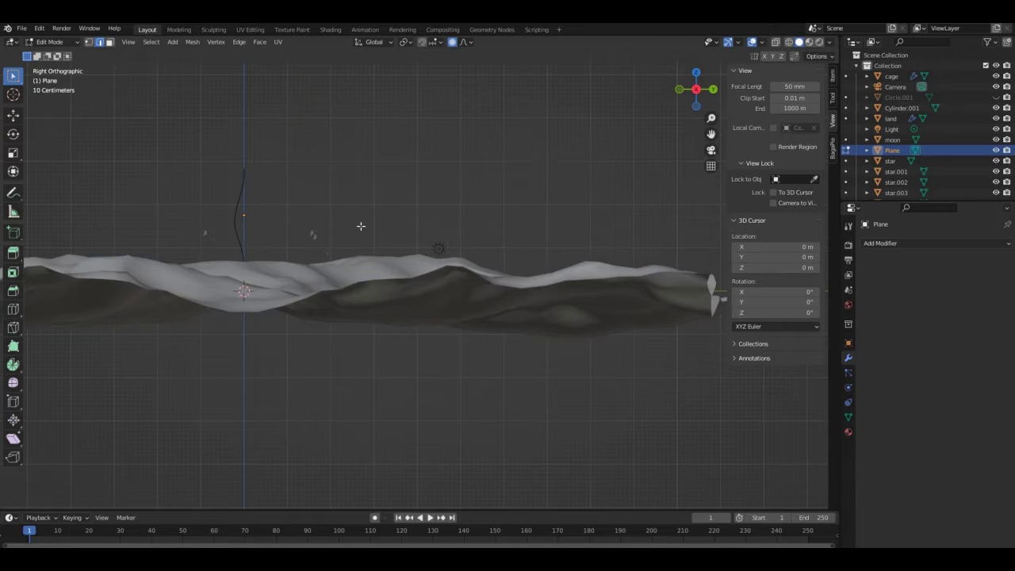
key(KP_1)
key(KP_3)
key(Tab)
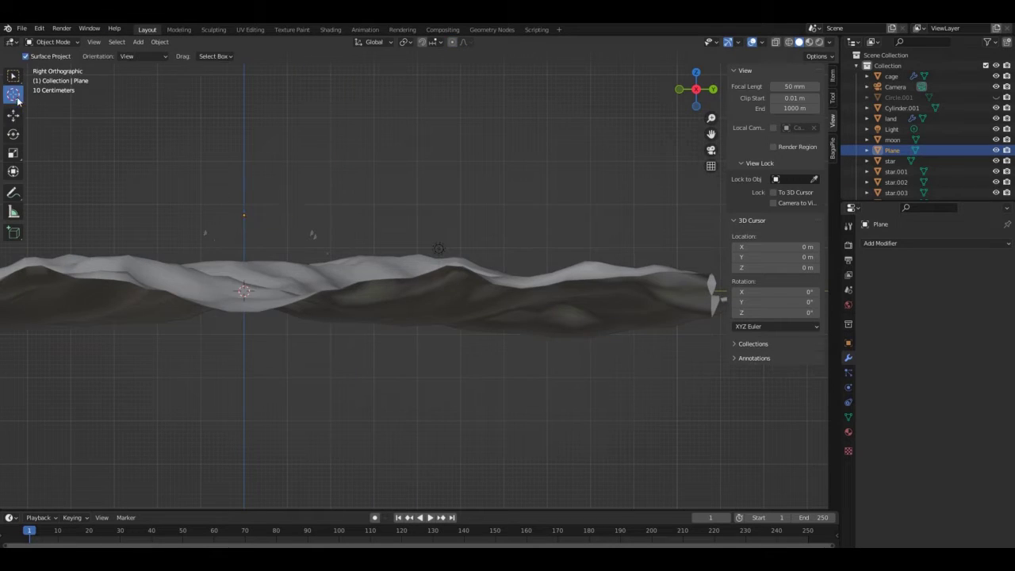
- Duplicate the grass blade and rotate the copy 90 degrees around Z
key(Return)
middle_drag(357, 262, 430, 261)
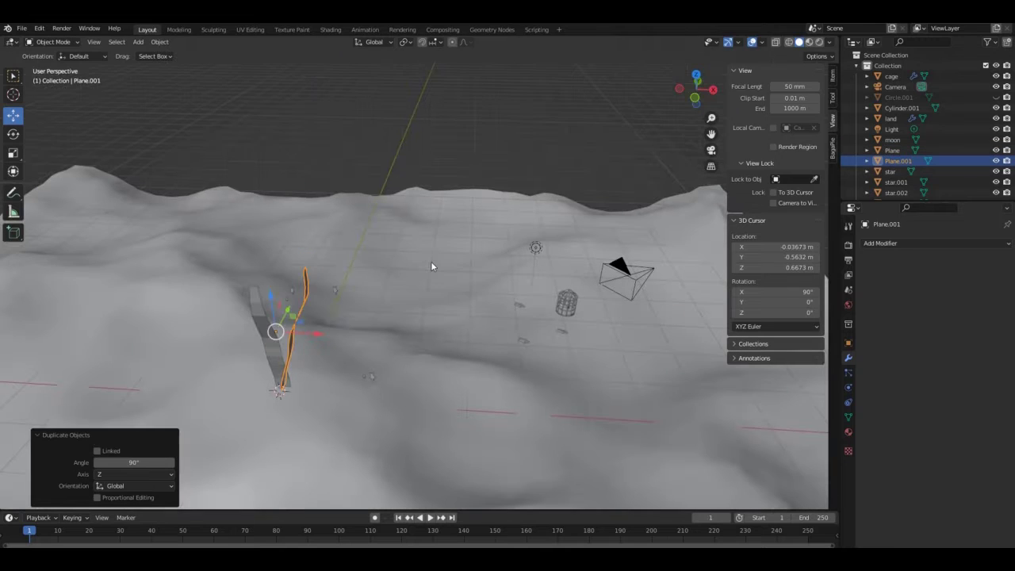
key(shift+d)
key(r)
key(z)
key(9)
key(0)
key(Return)
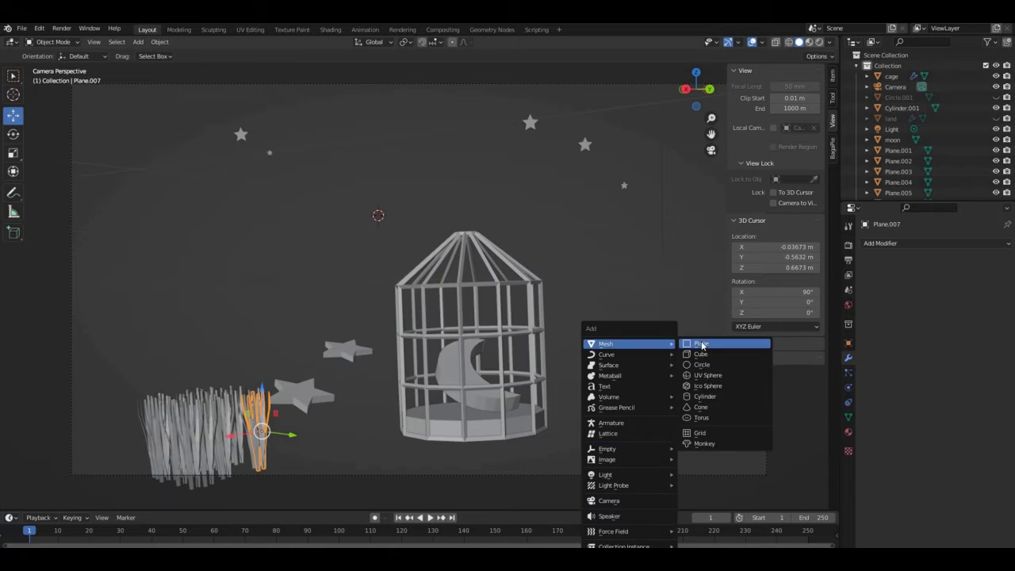
- Add a hair particle system rendering the blade as instanced objects with random scale
click(702, 346)
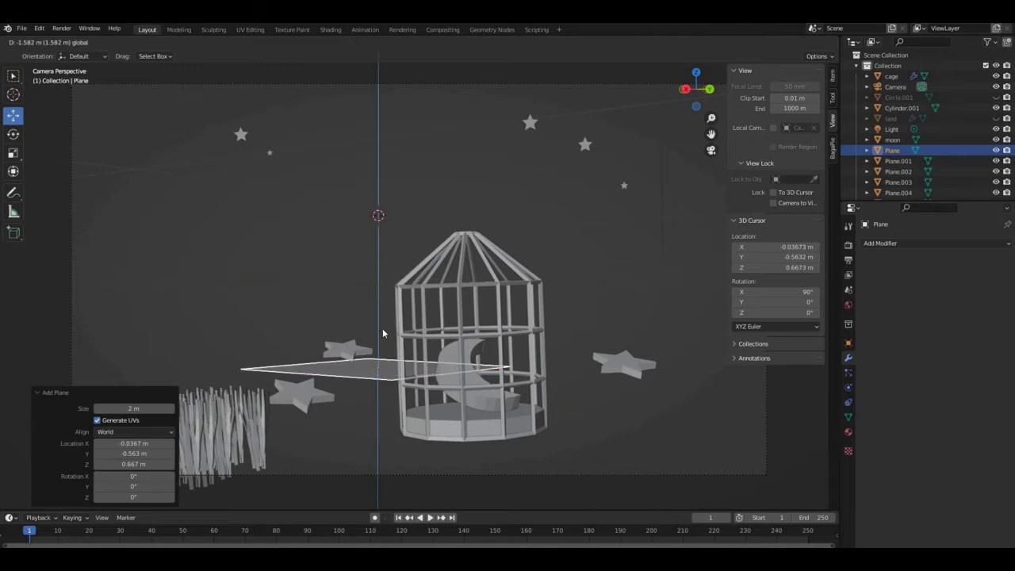
click(956, 338)
click(960, 374)
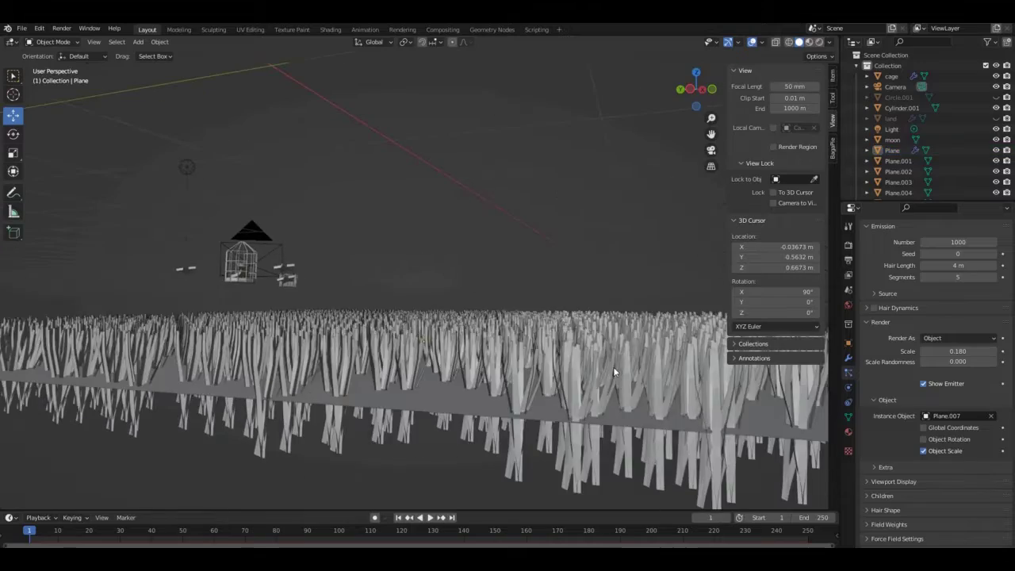
drag(941, 362, 984, 362)
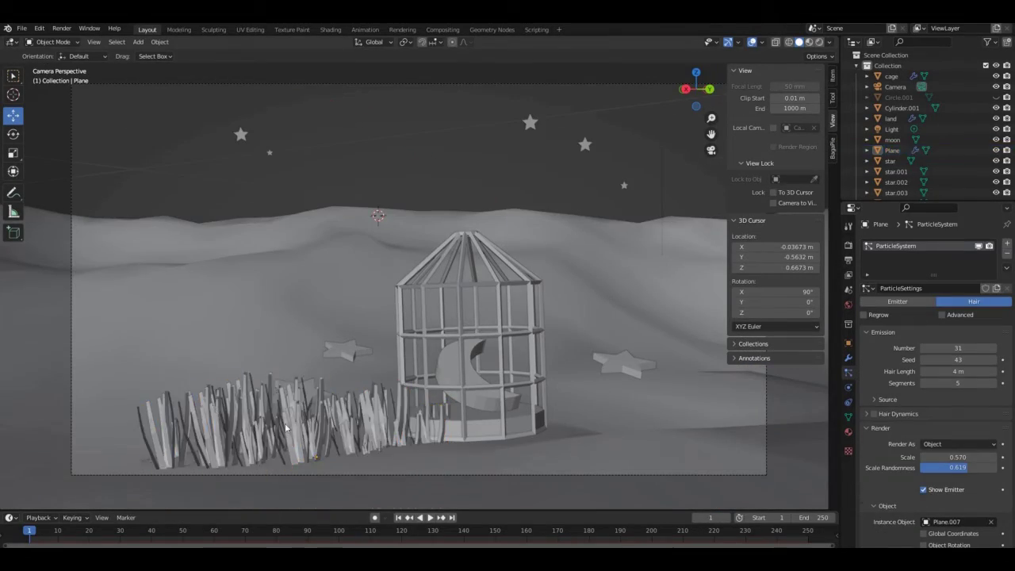
- Duplicate the grass patch three times, placing copies beside and right of the cage and on the hill
key(shift+d)
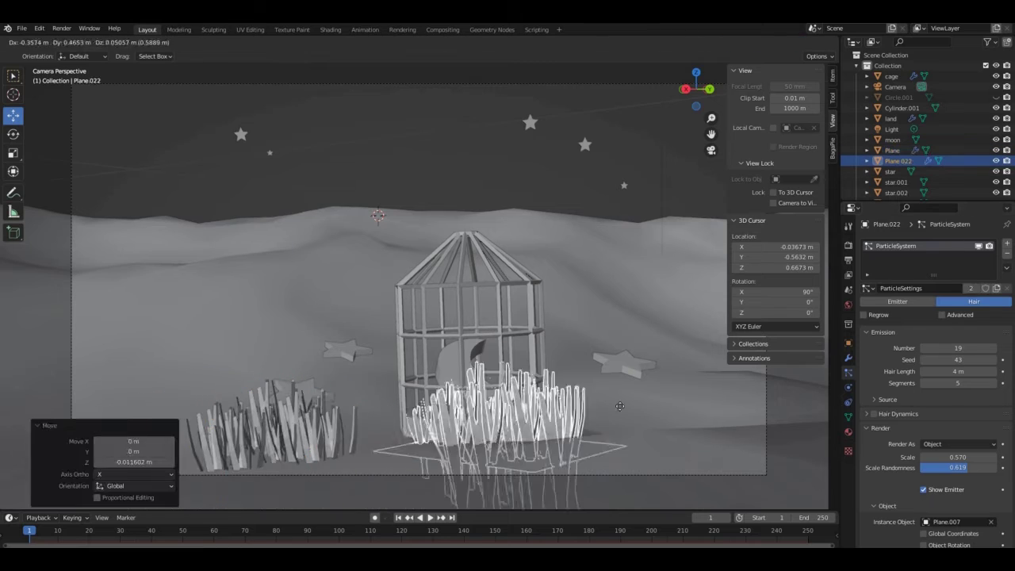
click(619, 407)
key(shift+d)
click(419, 141)
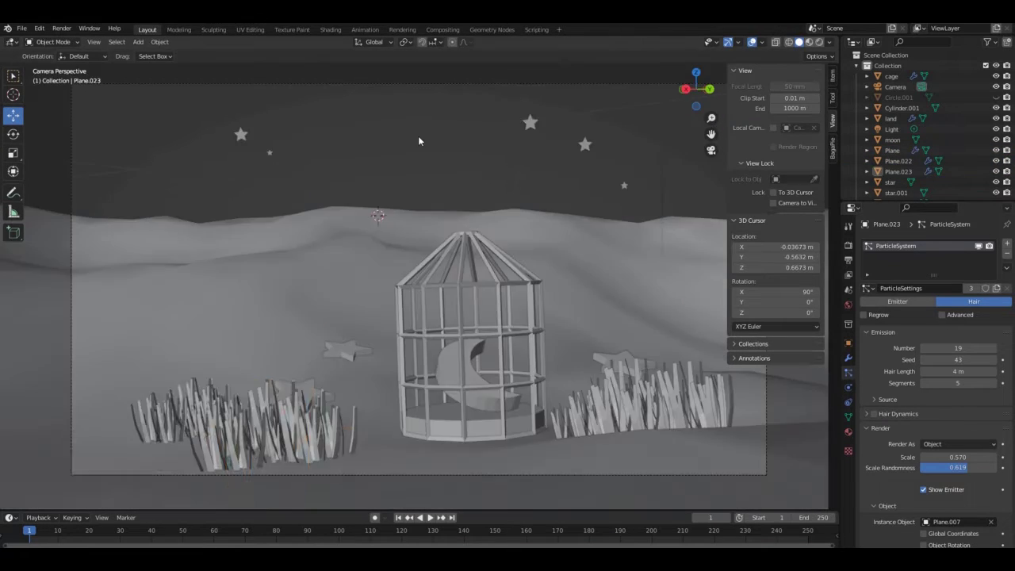
key(shift+d)
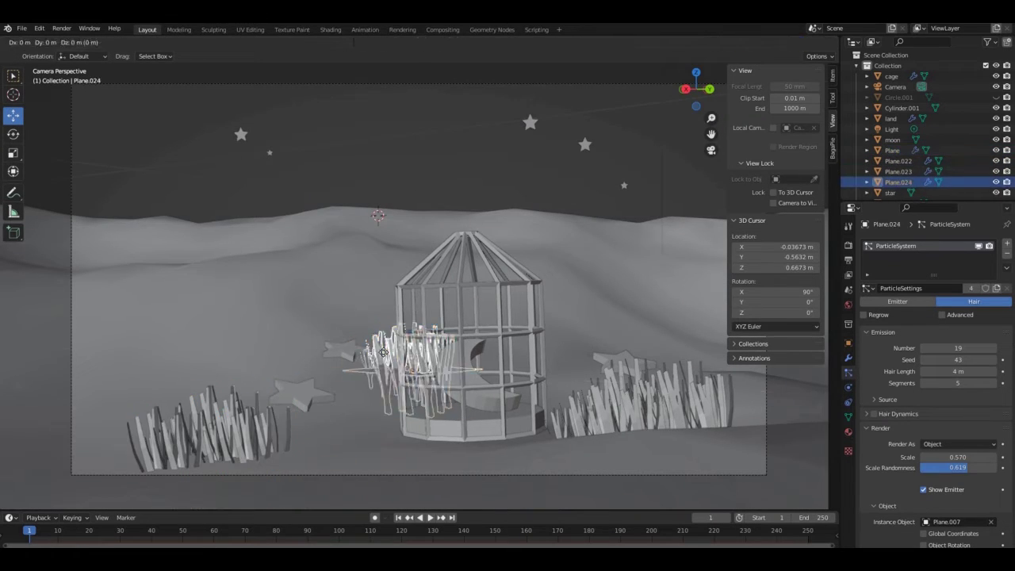
click(383, 352)
key(shift+a)
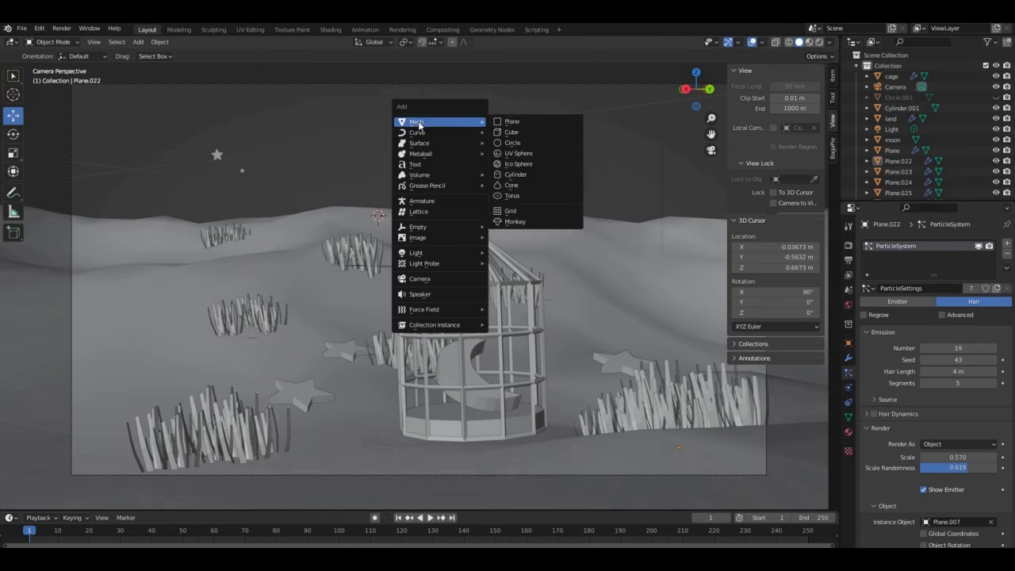
- Add an ico sphere, flatten it vertically and shrink it into a small rock
click(518, 163)
key(g)
key(z)
click(414, 187)
click(392, 182)
key(Tab)
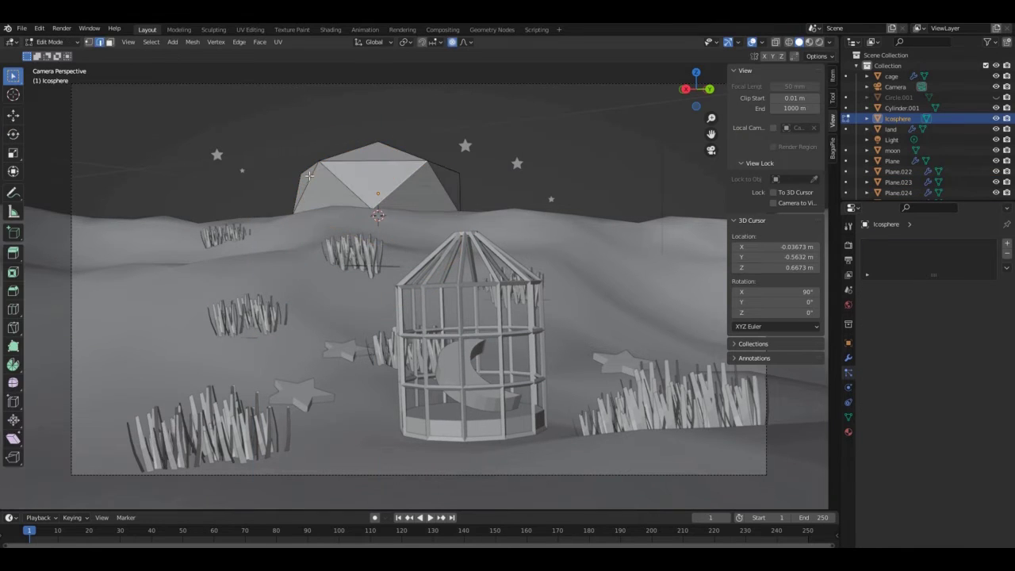
key(KP_7)
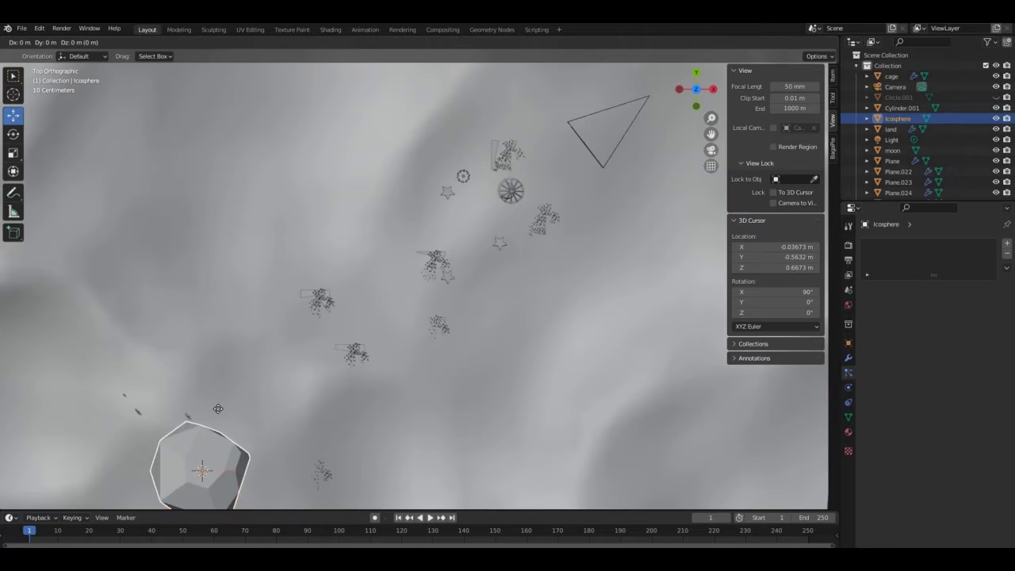
key(s)
click(447, 173)
key(KP_0)
key(Escape)
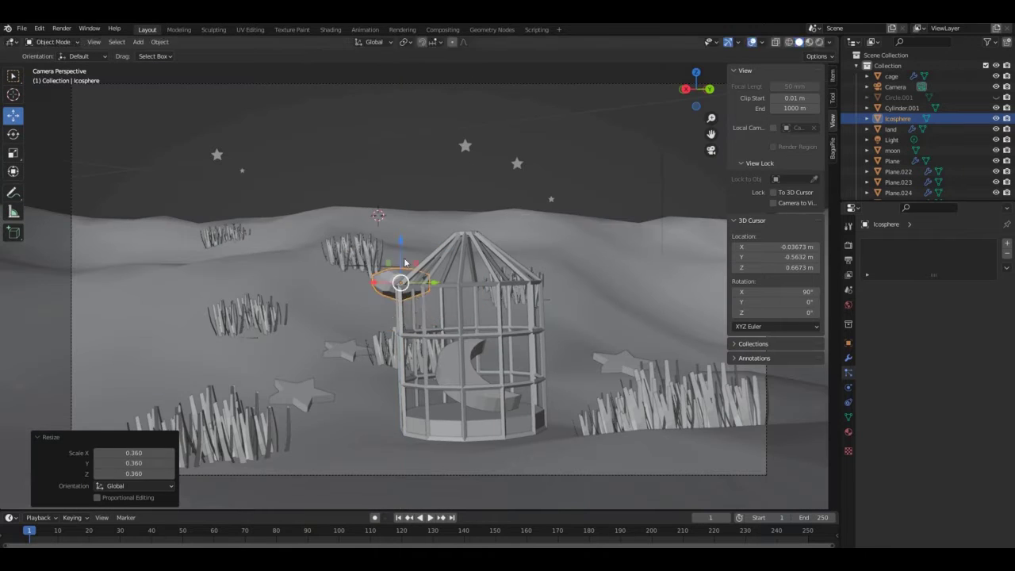
click(405, 372)
- Duplicate the rock several times, placing copies around the cage and on the left hills
key(shift+d)
key(z)
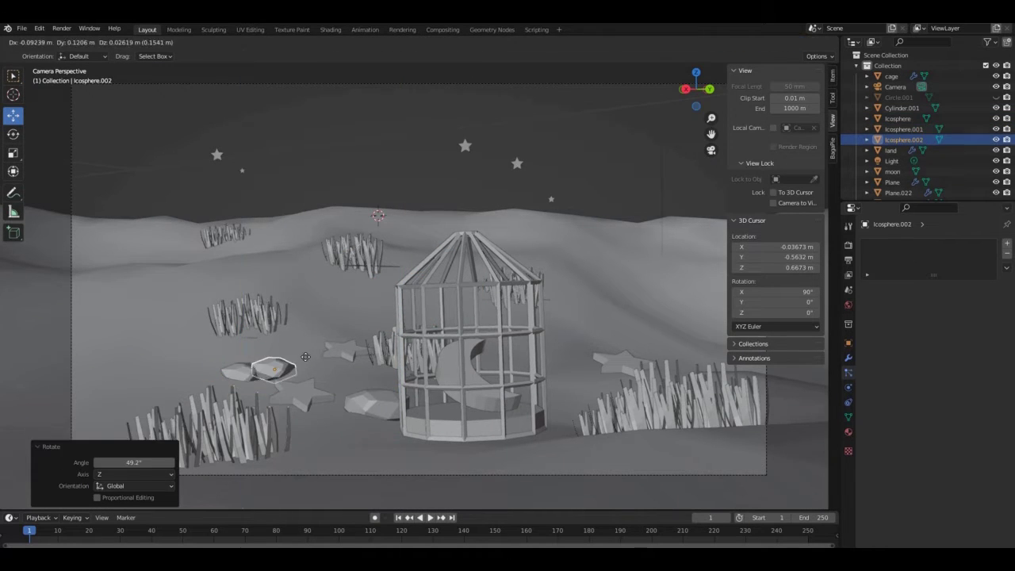
click(305, 357)
key(shift+d)
click(363, 284)
key(shift+d)
click(346, 290)
key(shift+d)
click(577, 272)
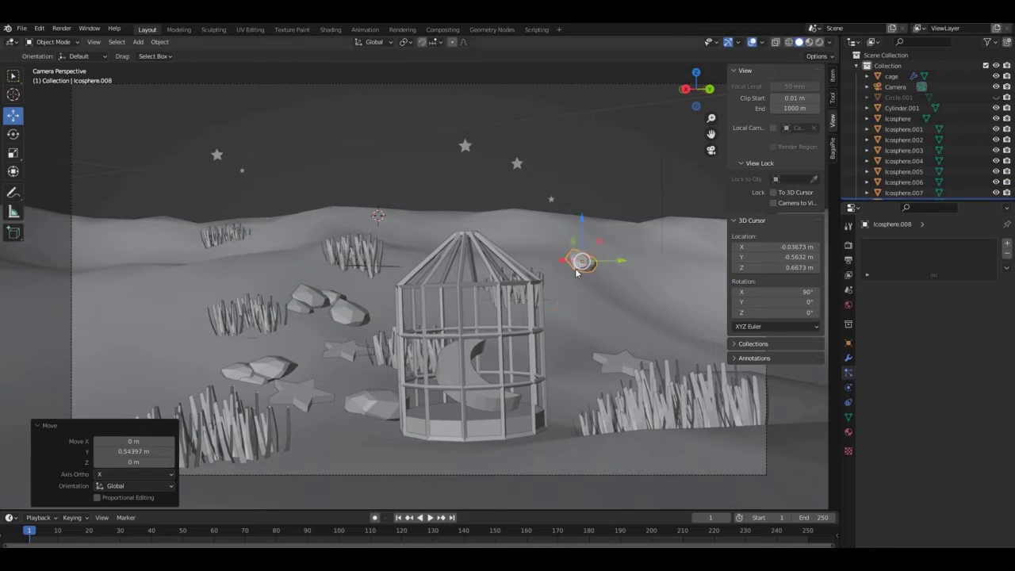
click(627, 272)
key(shift+d)
click(212, 202)
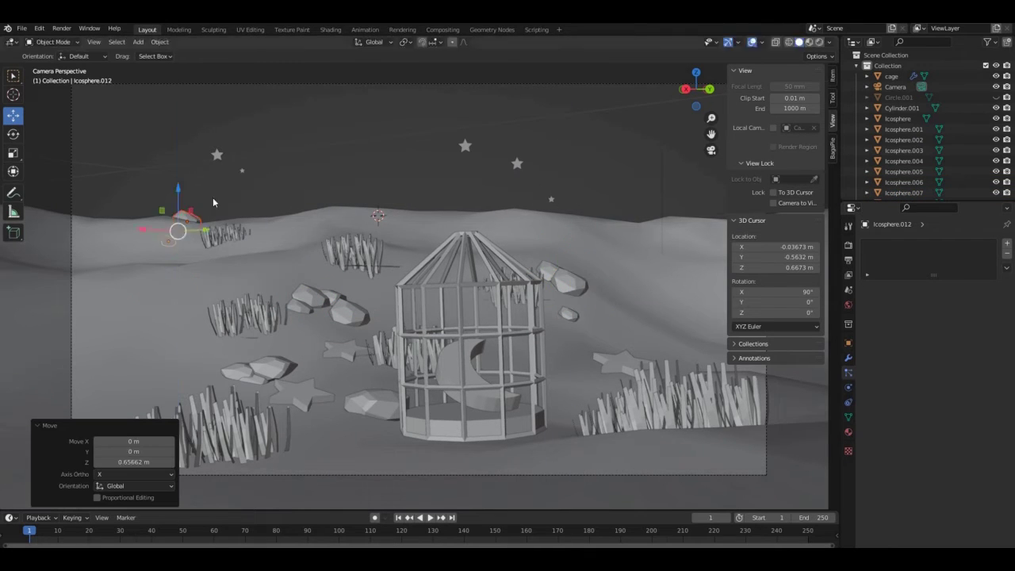
click(178, 178)
key(shift+d)
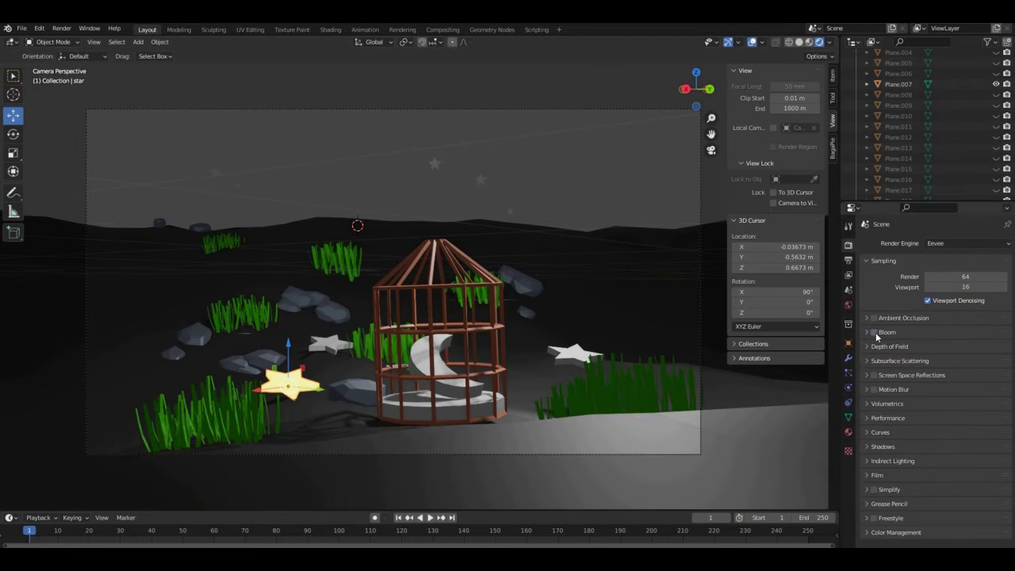
- Give the moon the copied glowing material, then select the cage to check its material
click(946, 306)
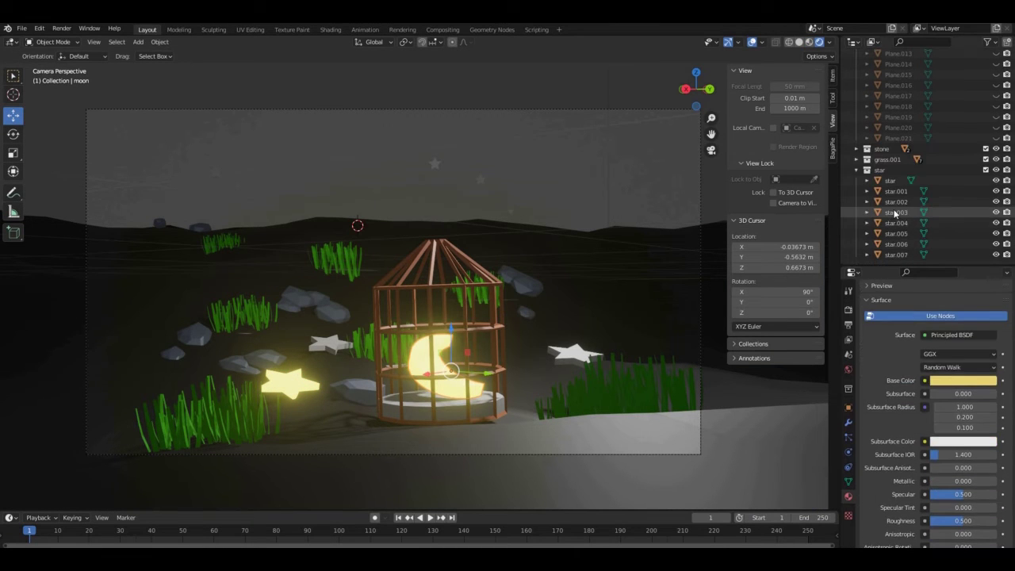
click(495, 373)
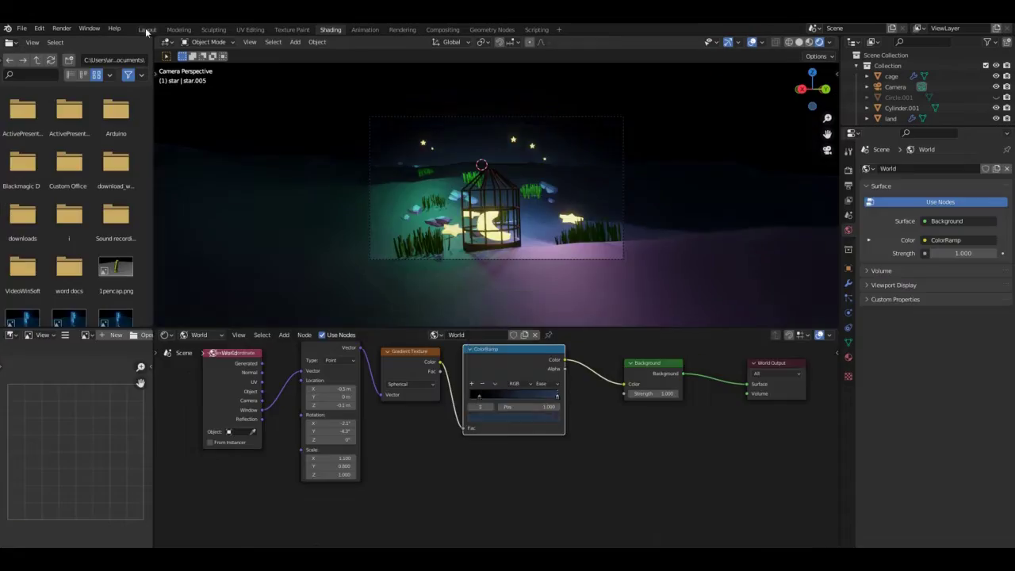
- Return to the Layout workspace, restore viewport overlays and set the render engine to Eevee
click(146, 30)
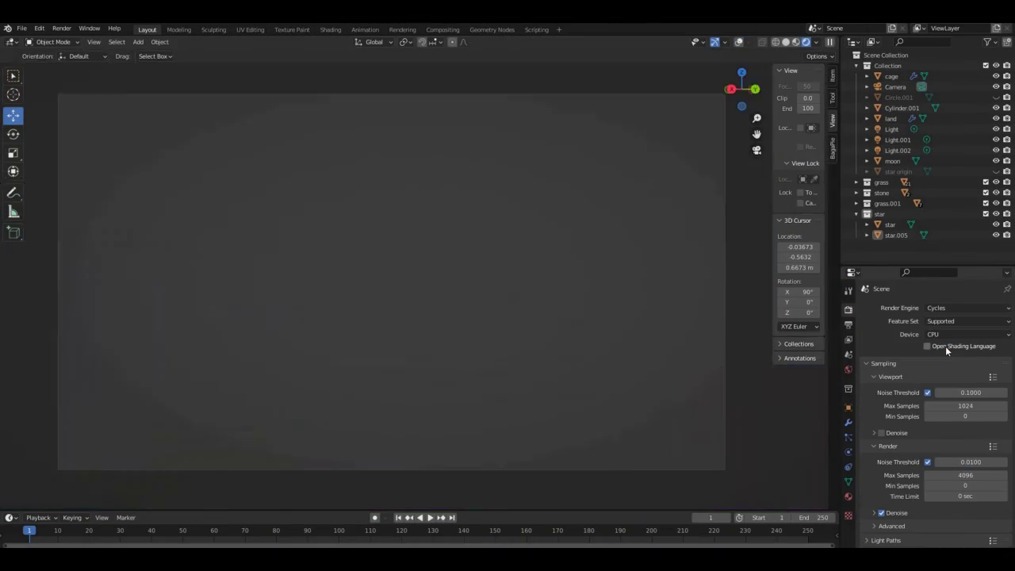
key(shift+alt+z)
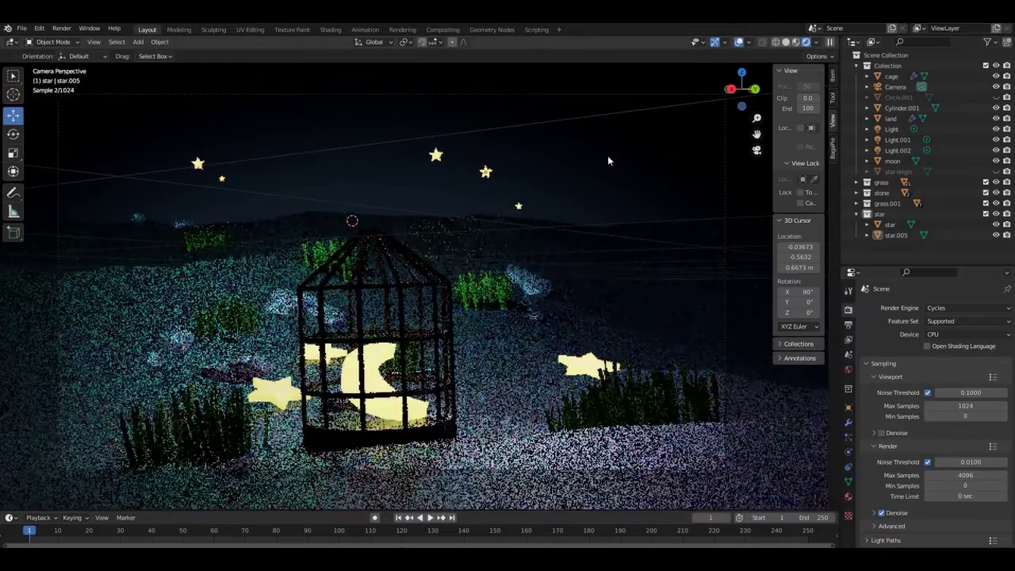
click(966, 308)
click(940, 328)
- Set the camera output resolution to a square 1080 × 1080 px and fit the frame in view
click(618, 425)
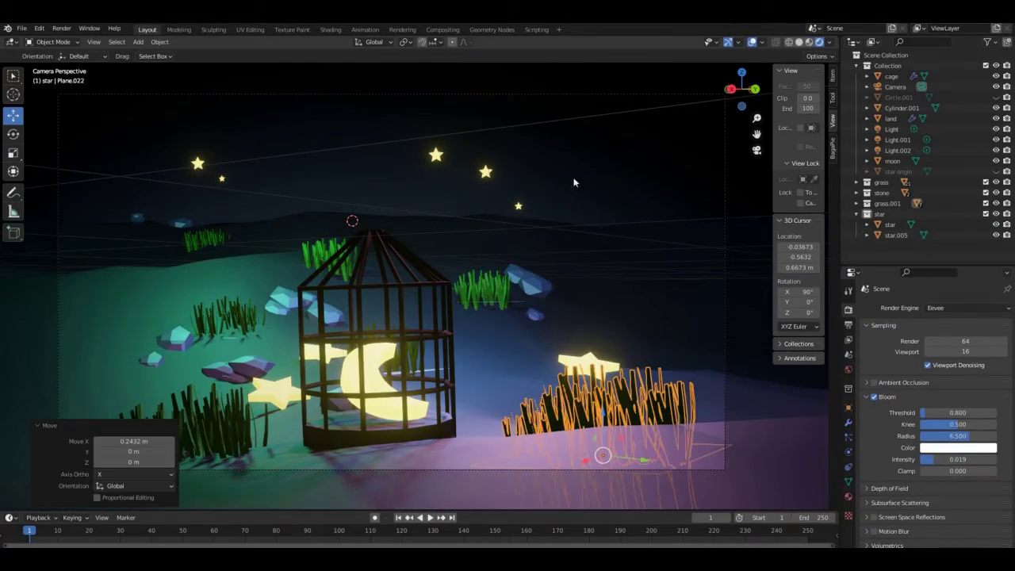
click(895, 87)
click(849, 325)
click(801, 203)
click(802, 203)
key(Home)
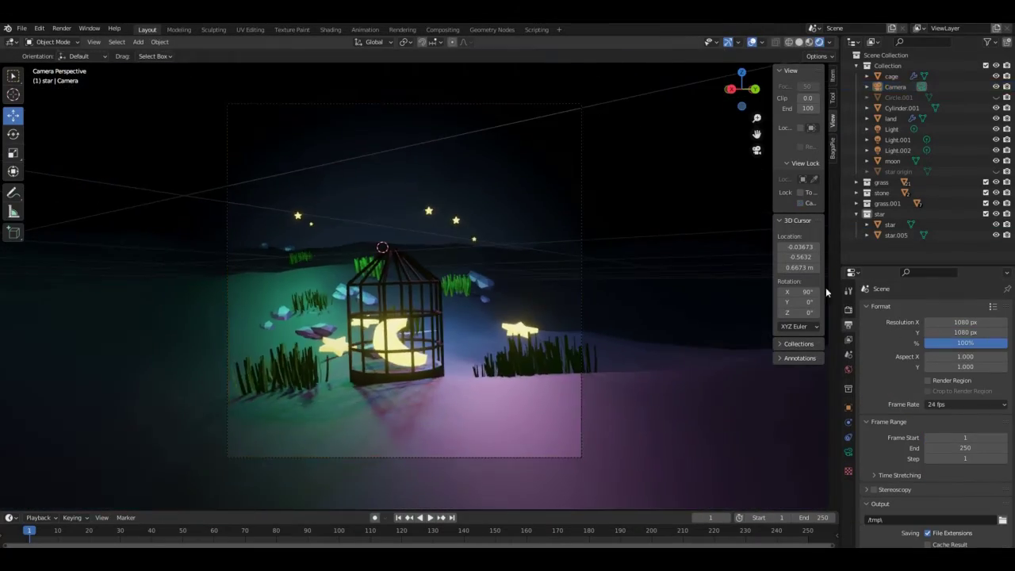